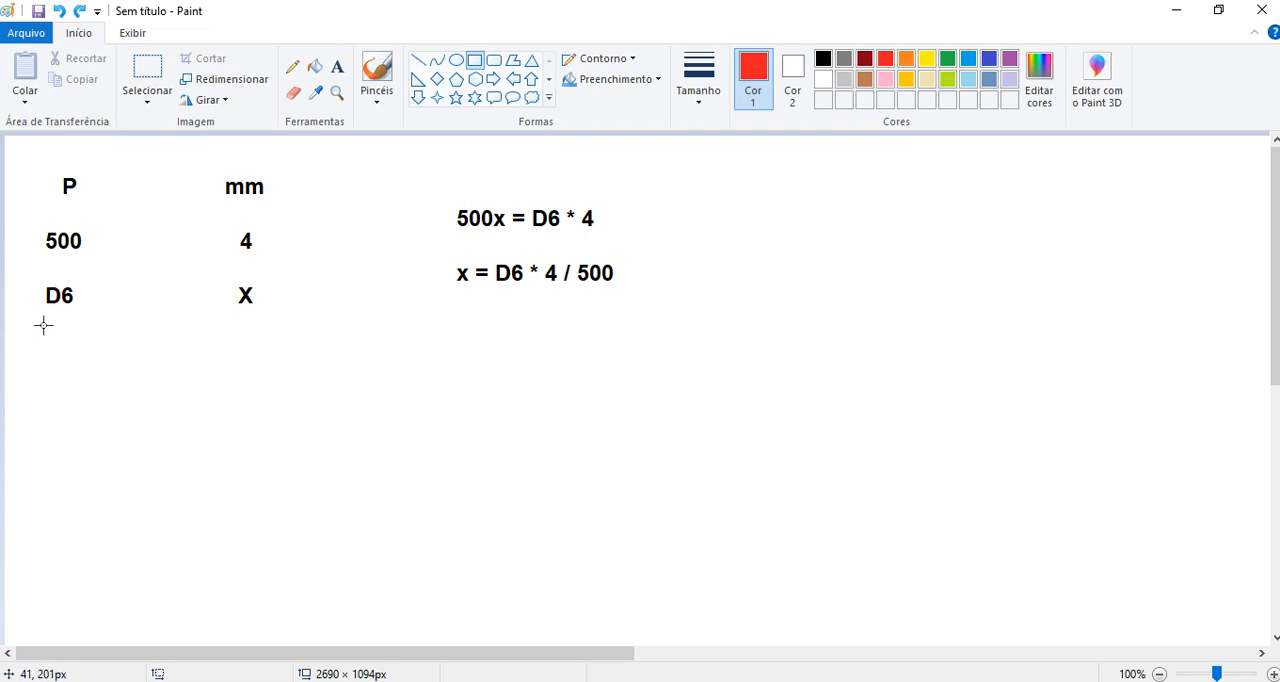
- Highlight the row with 500 and 4, and the D6 entry below it, using rectangular selections
left_click(148, 72)
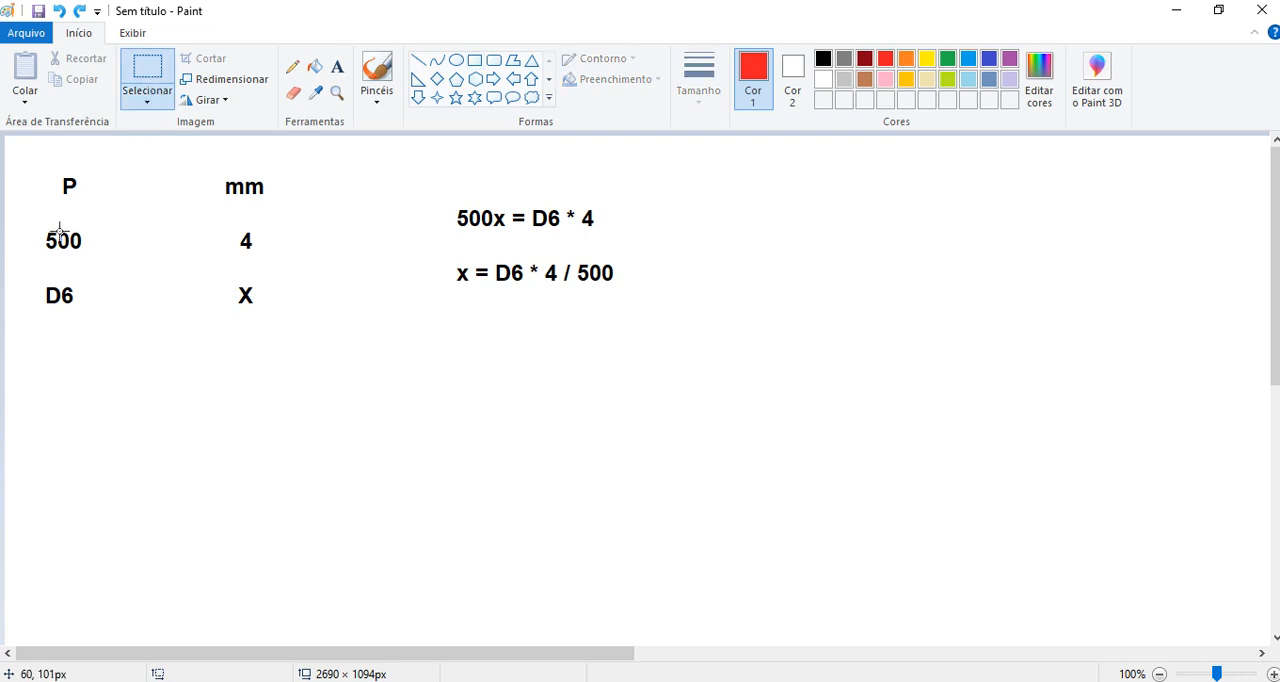
left_click_drag(29, 225, 267, 253)
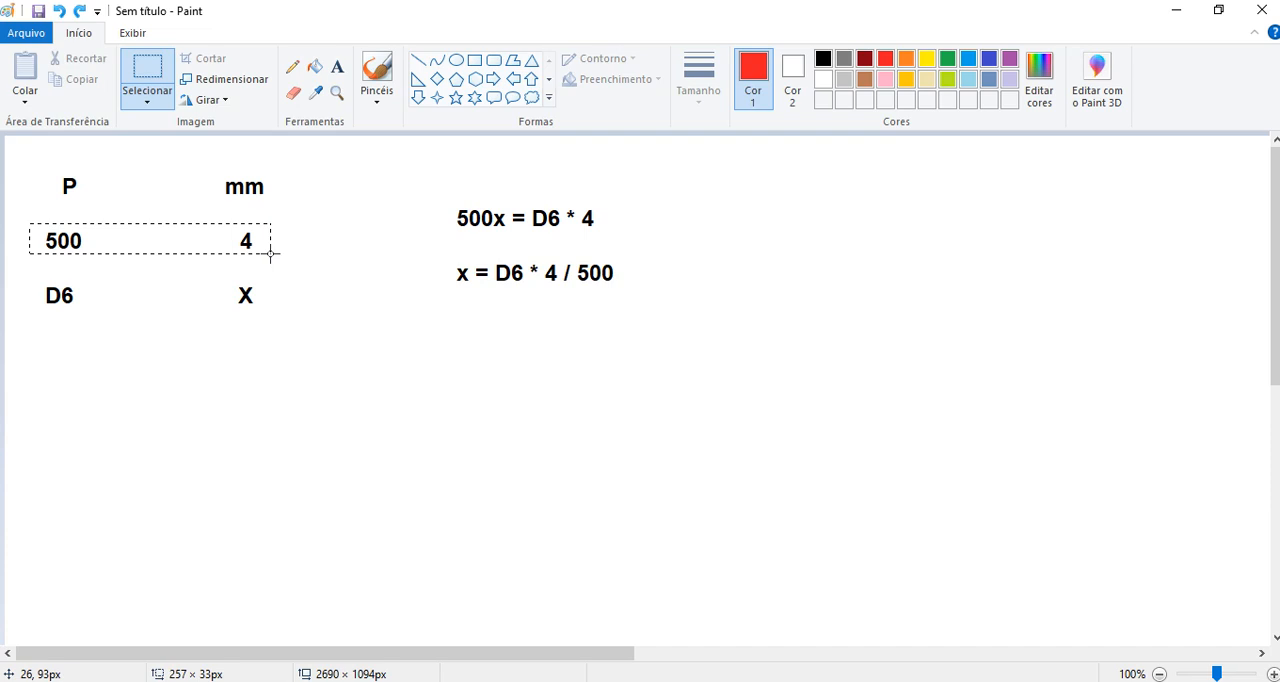
left_click_drag(270, 253, 271, 254)
left_click(300, 260)
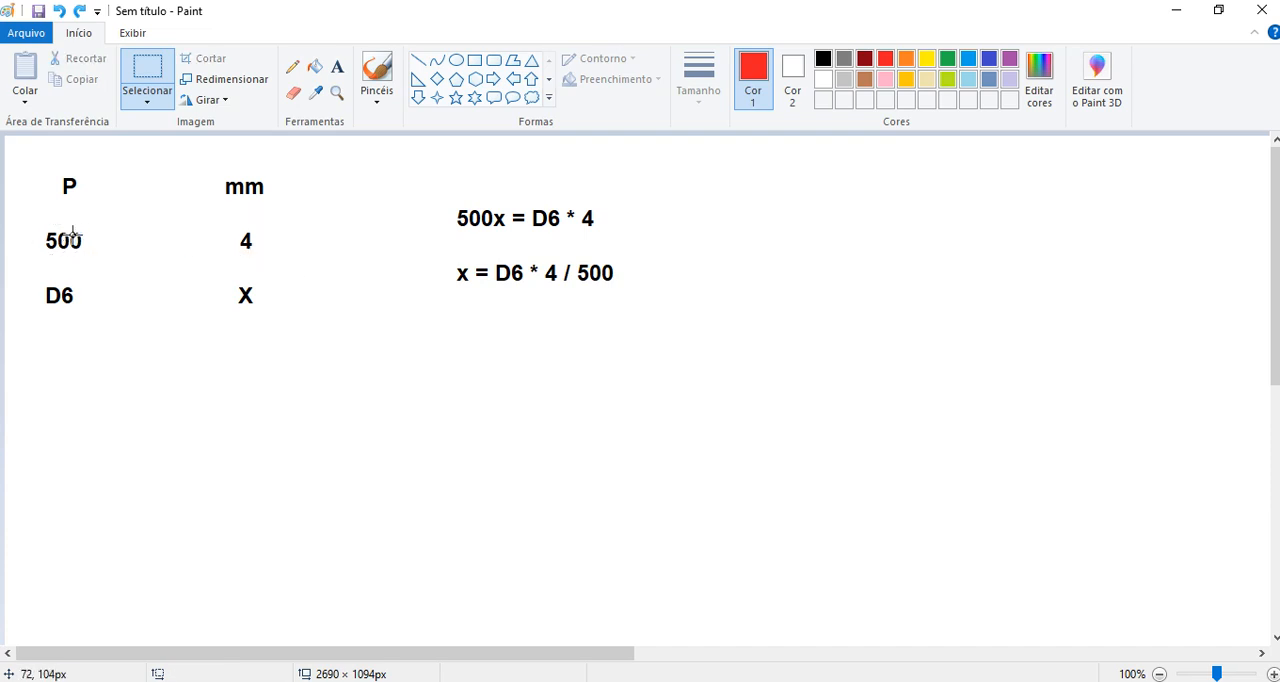
left_click_drag(34, 224, 278, 252)
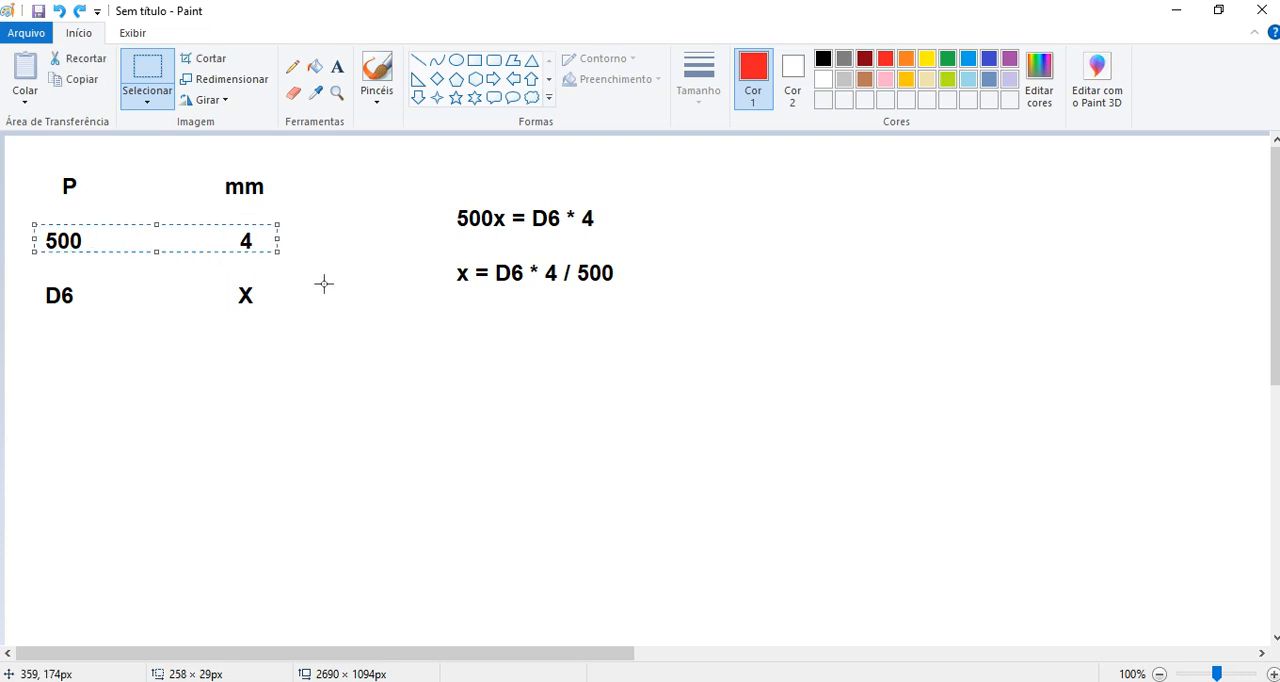
left_click(397, 331)
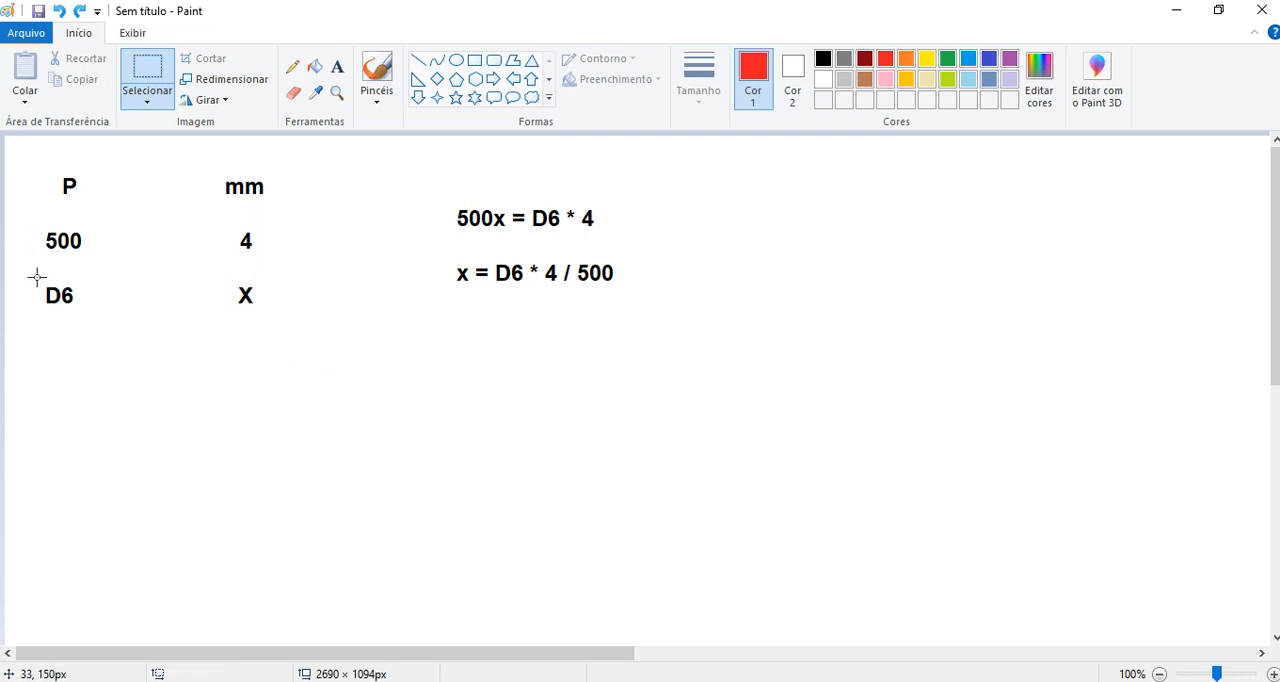
left_click_drag(33, 279, 91, 314)
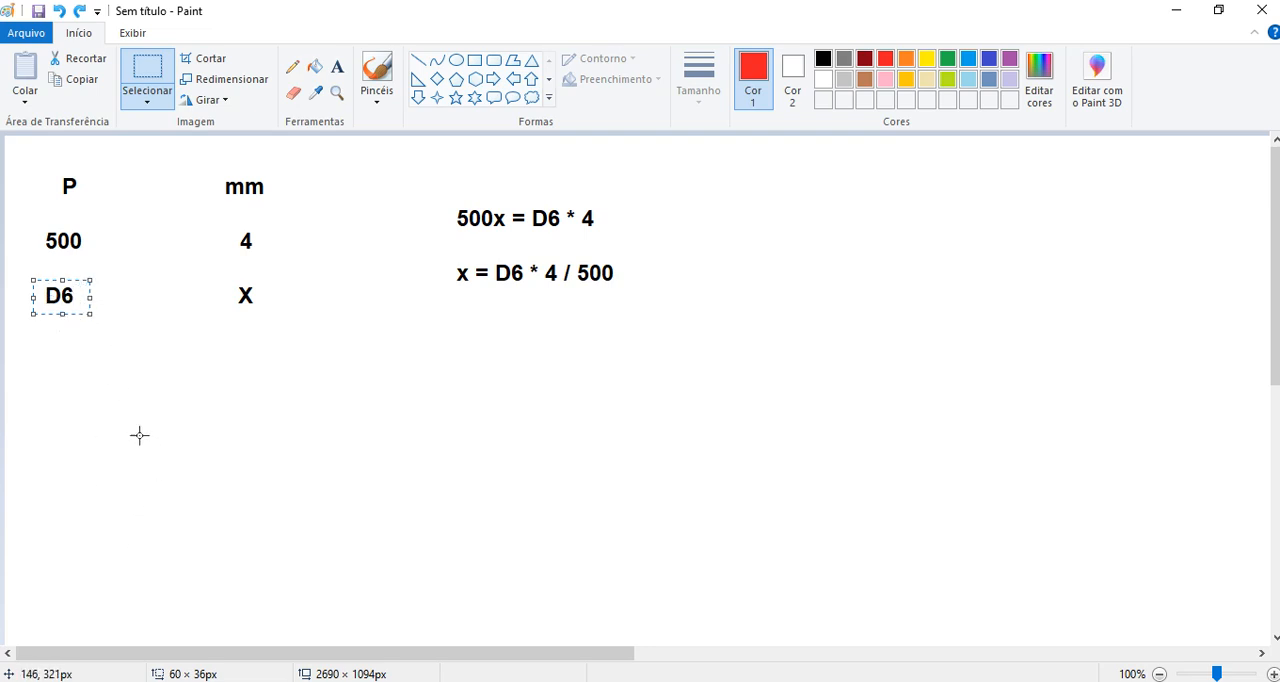
- Switch to the web browser, close the WhatsApp tab and return to Paint
key("alt+Tab")
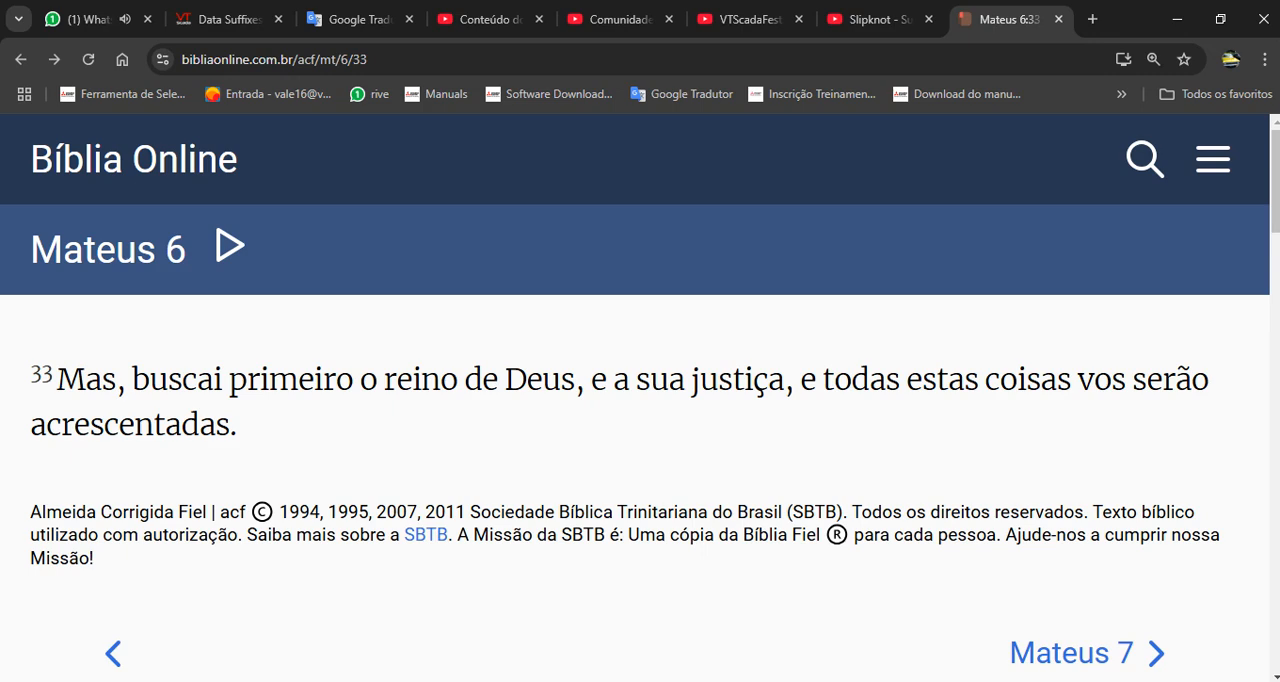
left_click(147, 19)
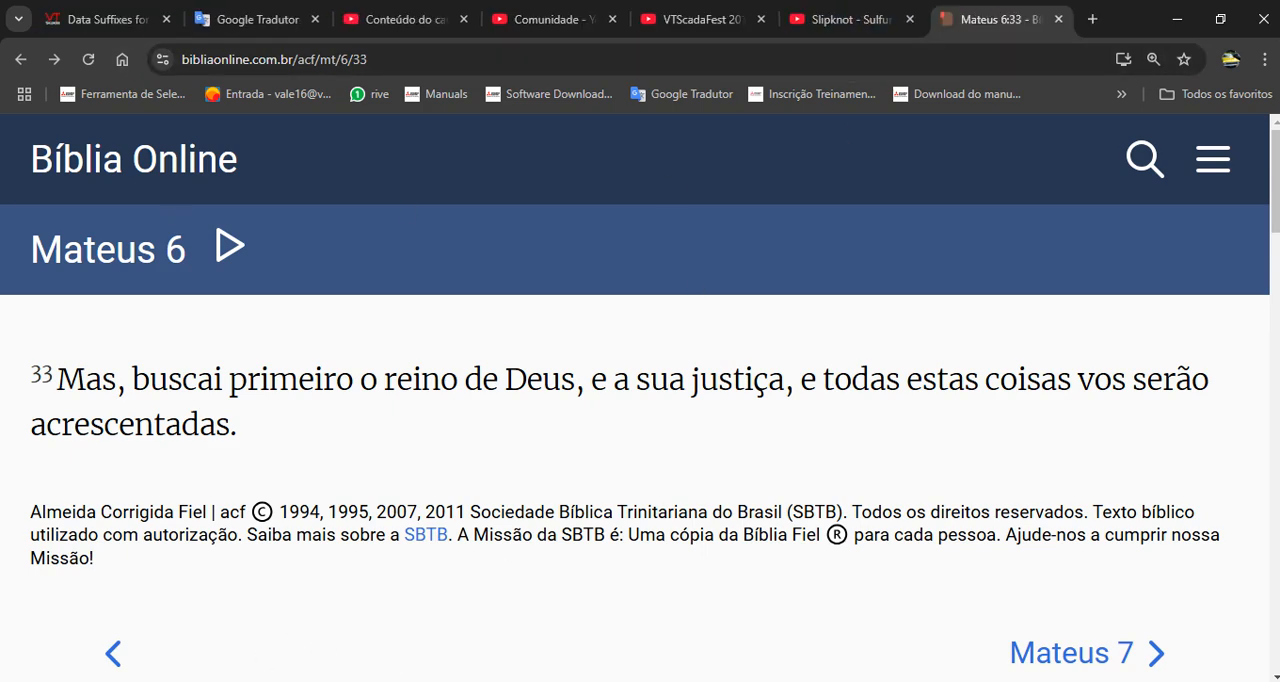
left_click(207, 681)
left_click(250, 681)
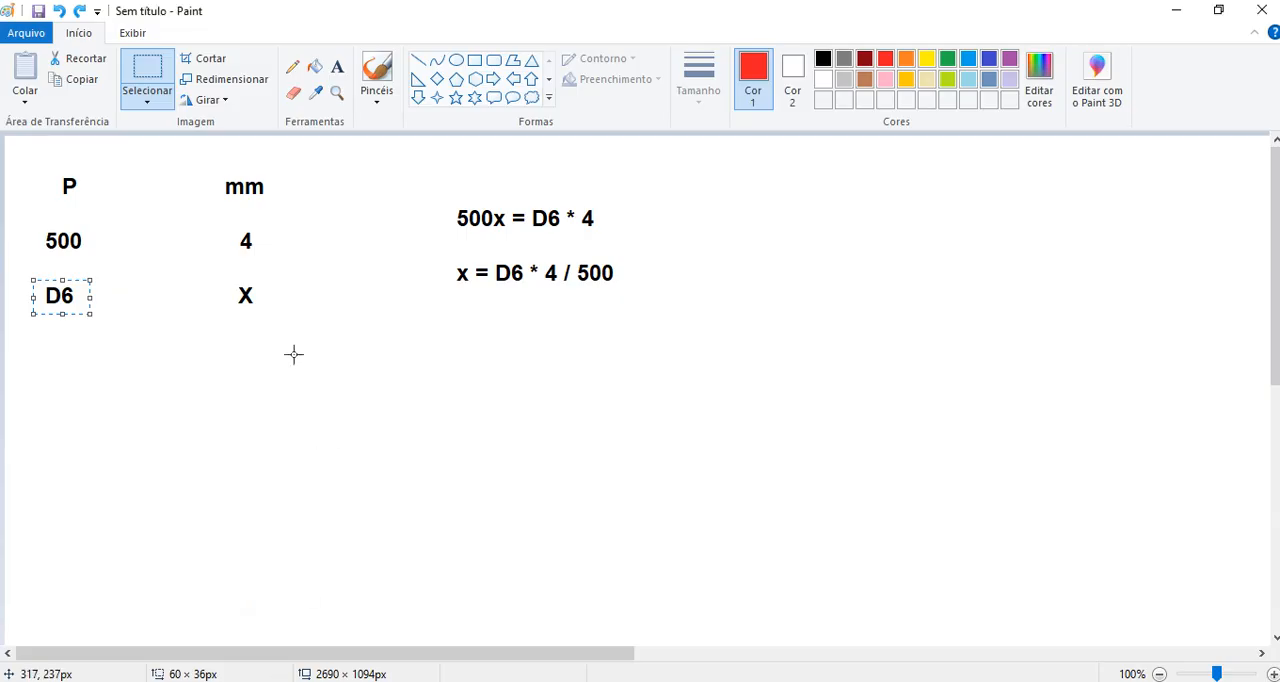
- Frame the formula x = D6 * 4 / 500 with a red rectangle
left_click(185, 324)
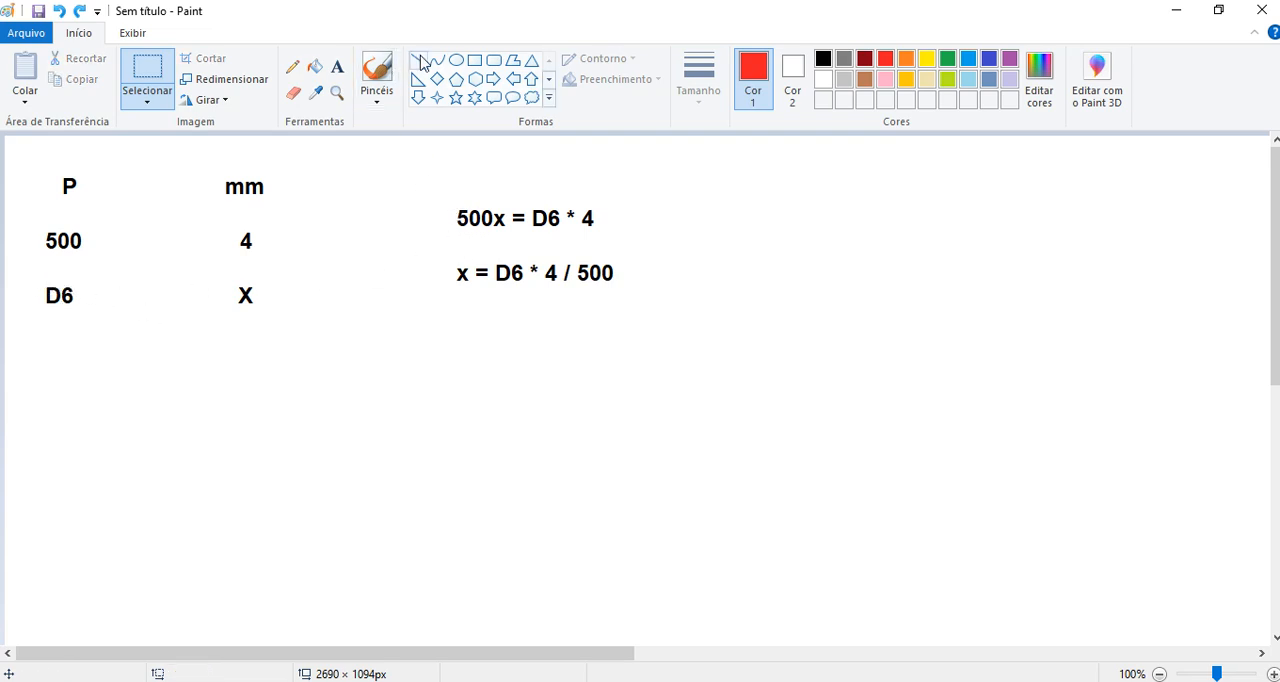
left_click(475, 59)
mouse_move(444, 251)
left_mouse_down()
mouse_move(614, 285)
mouse_move(634, 308)
mouse_move(629, 292)
left_mouse_up()
left_click(667, 299)
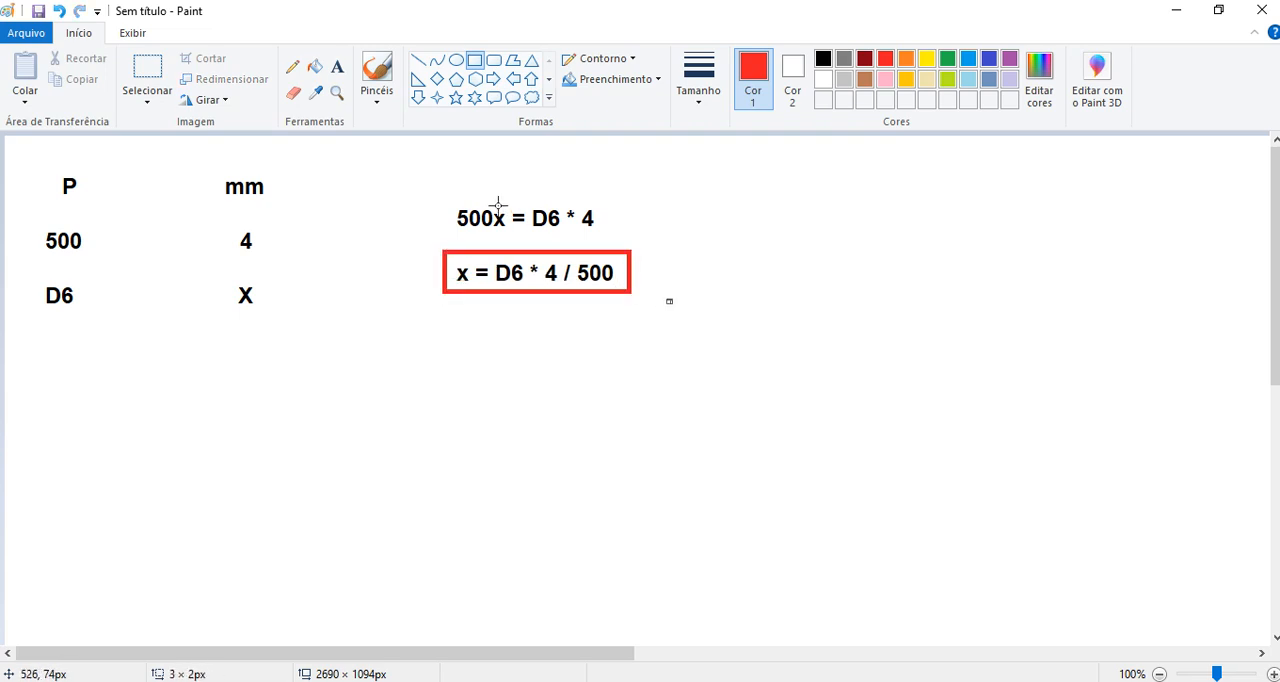
- Draw red straight lines linking D6 to the 4 and the 4 to the 500
left_click(417, 60)
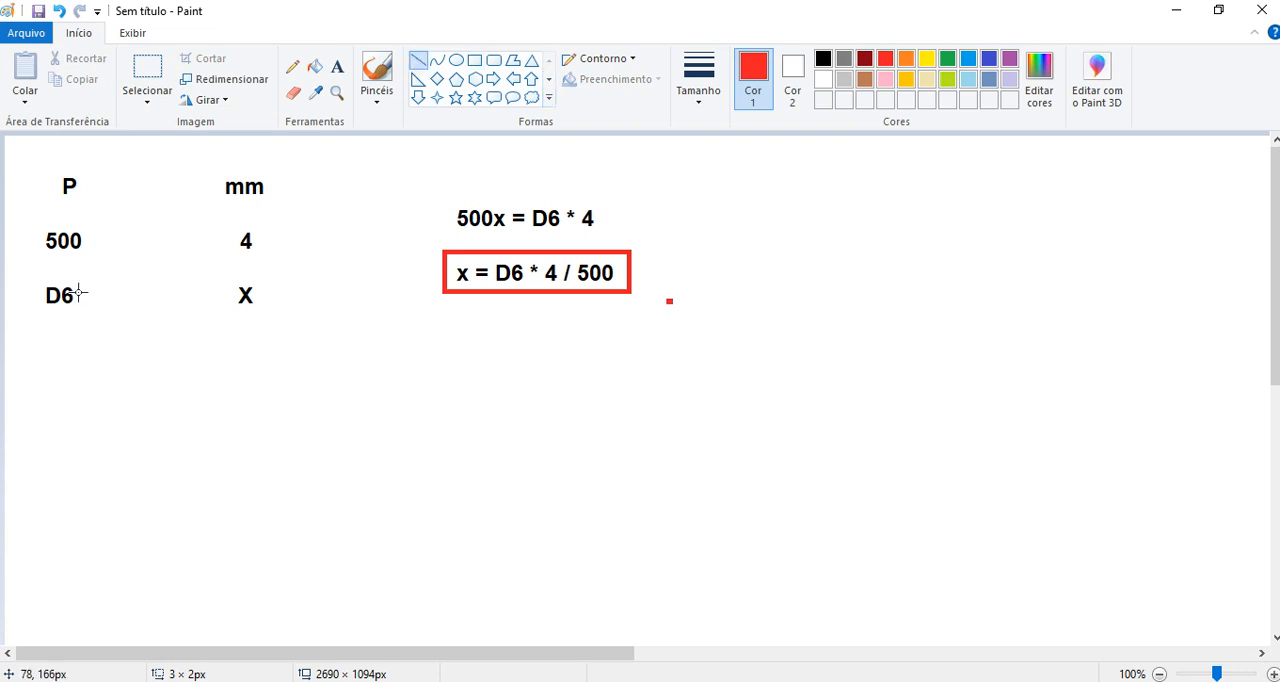
mouse_move(81, 292)
left_mouse_down()
mouse_move(233, 246)
mouse_move(86, 247)
left_mouse_up()
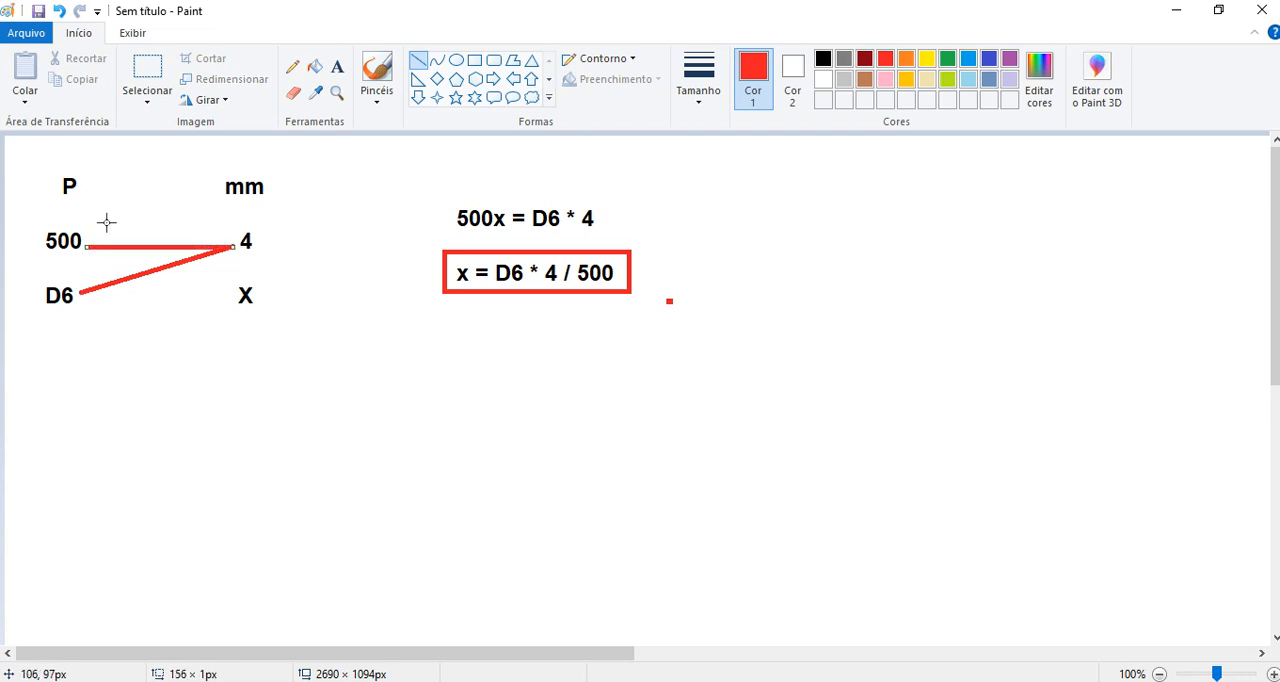
left_click(121, 199)
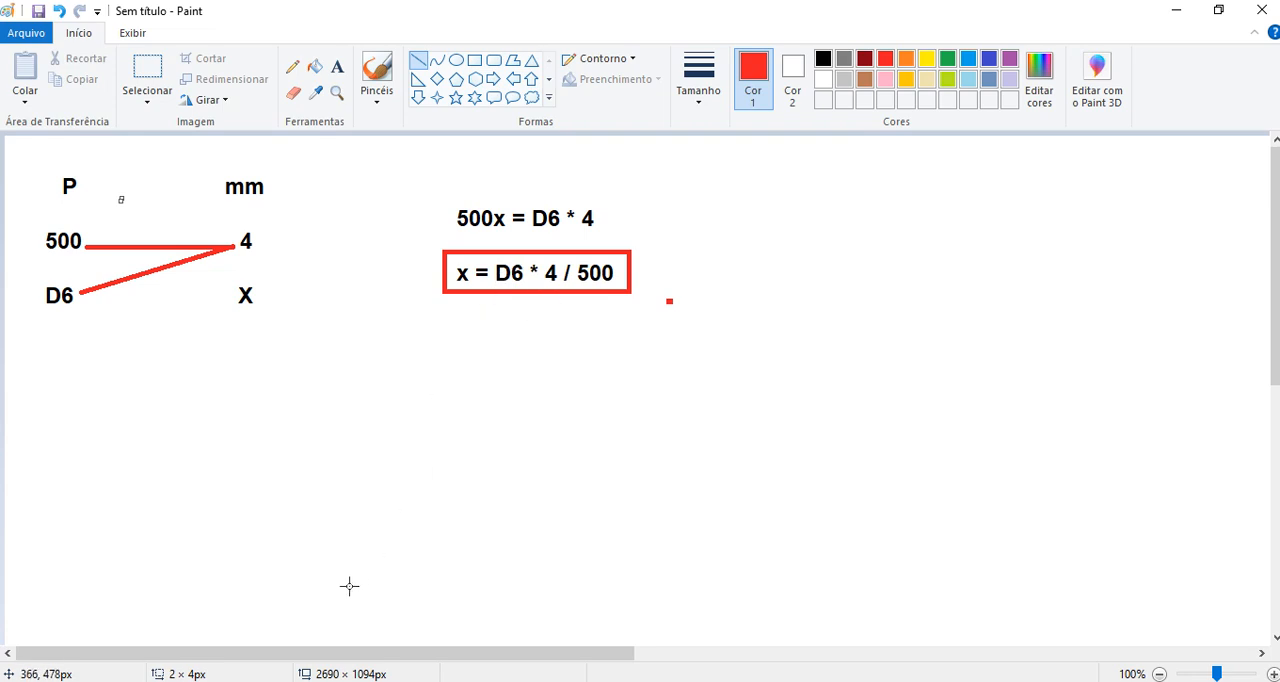
- Switch to the Vale Sistamas application in VTScada and open the Tag Browser over the Overview page
left_click(272, 681)
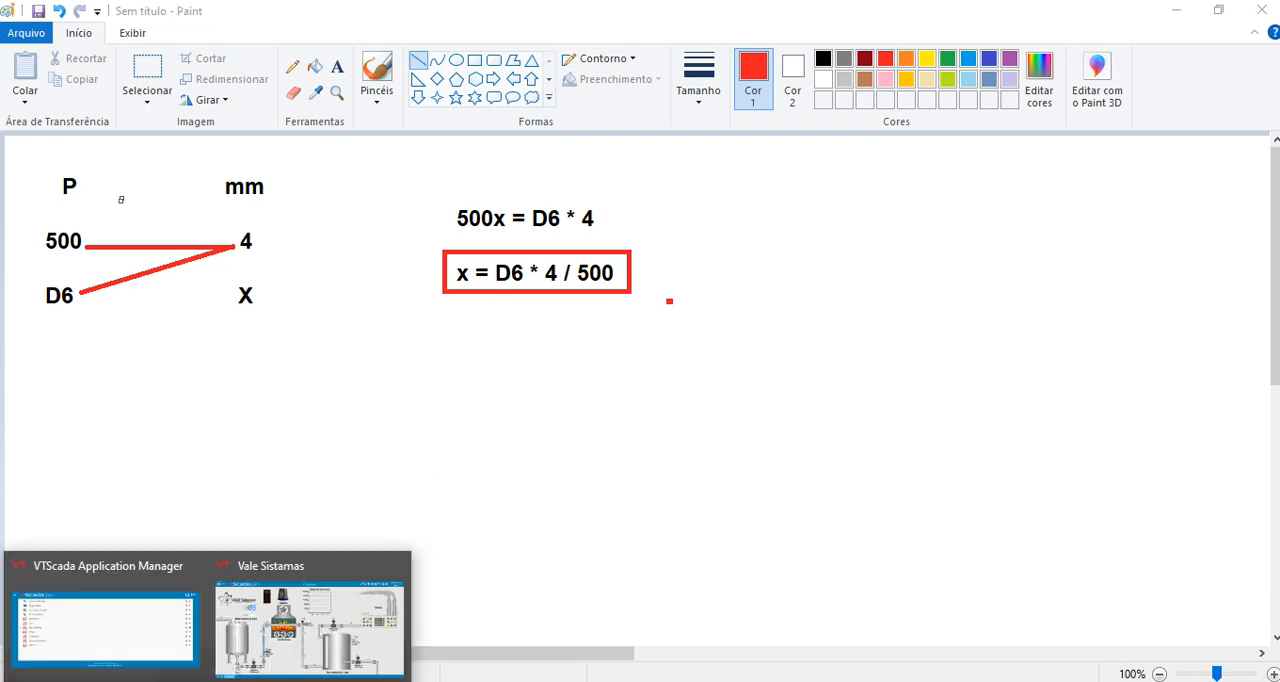
left_click(317, 648)
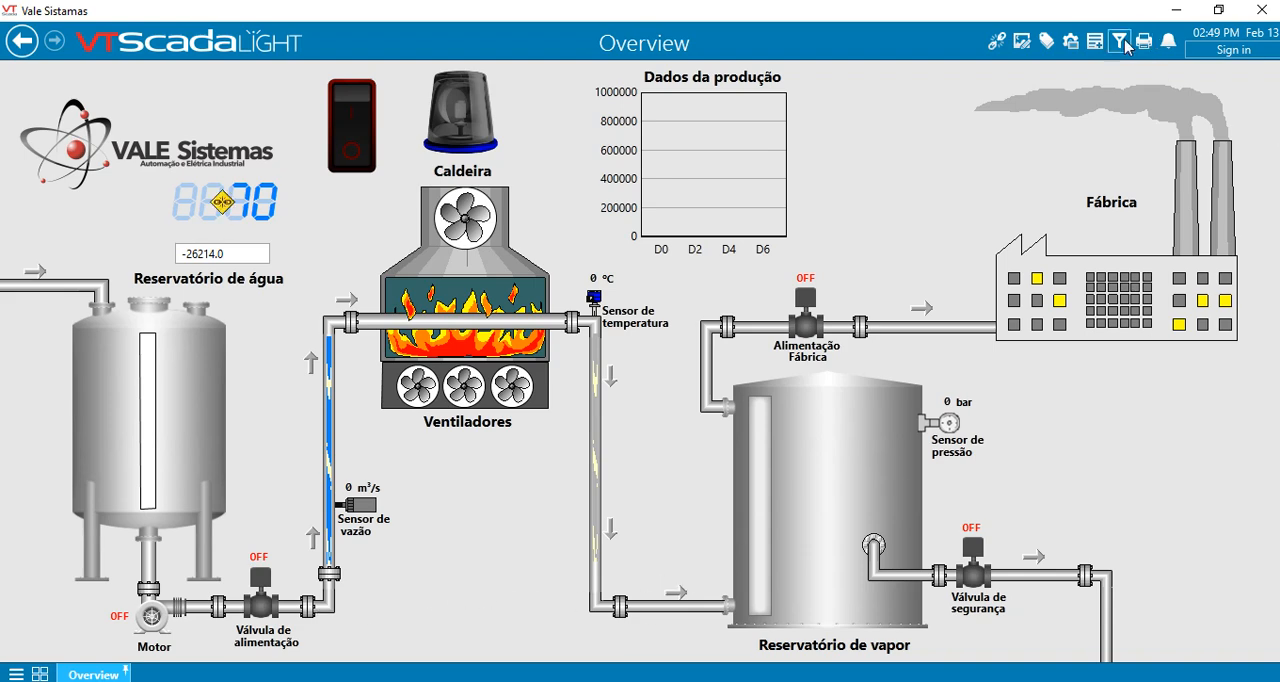
left_click(1052, 46)
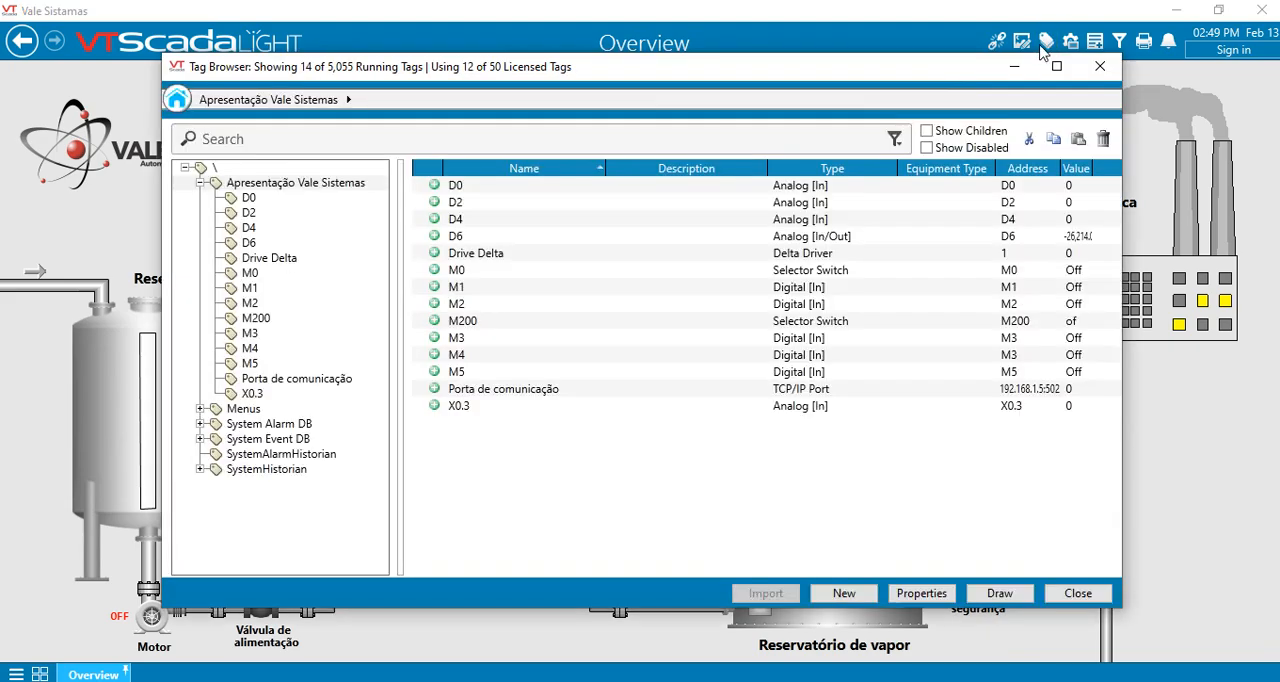
left_click_drag(938, 77, 894, 93)
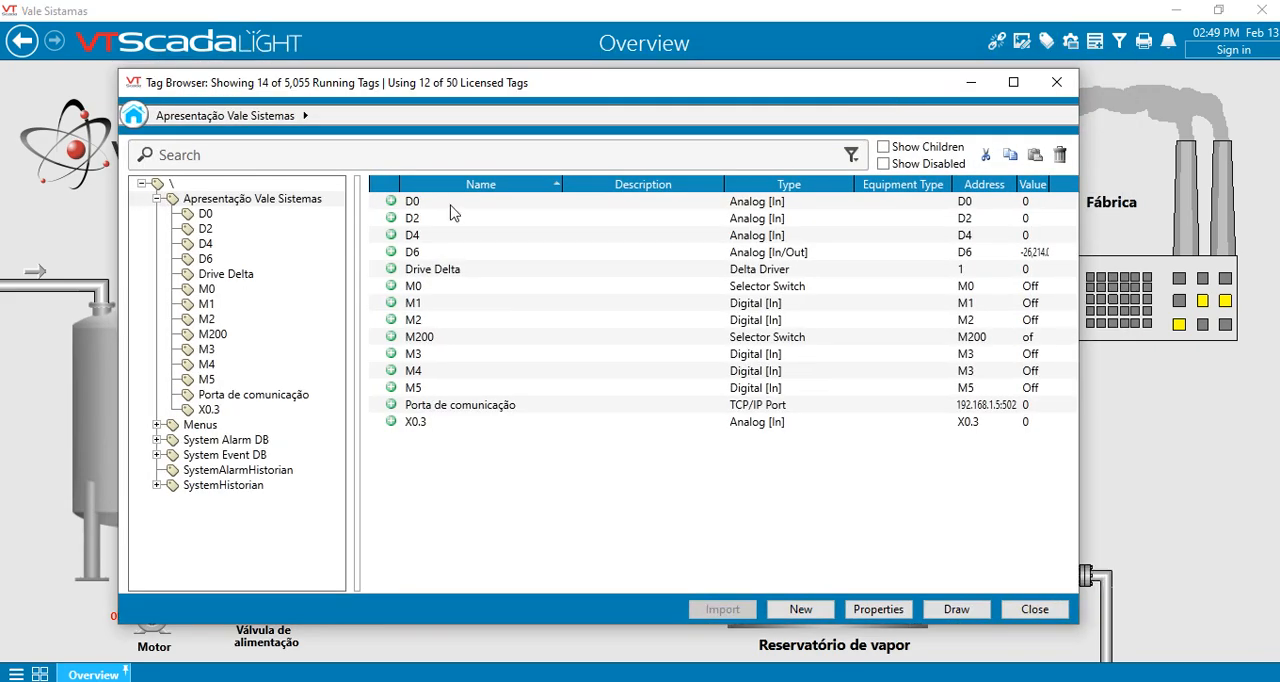
- Create a child tag of type Calculation under Apresentação Vale Sistemas and name it mm
left_click(224, 201)
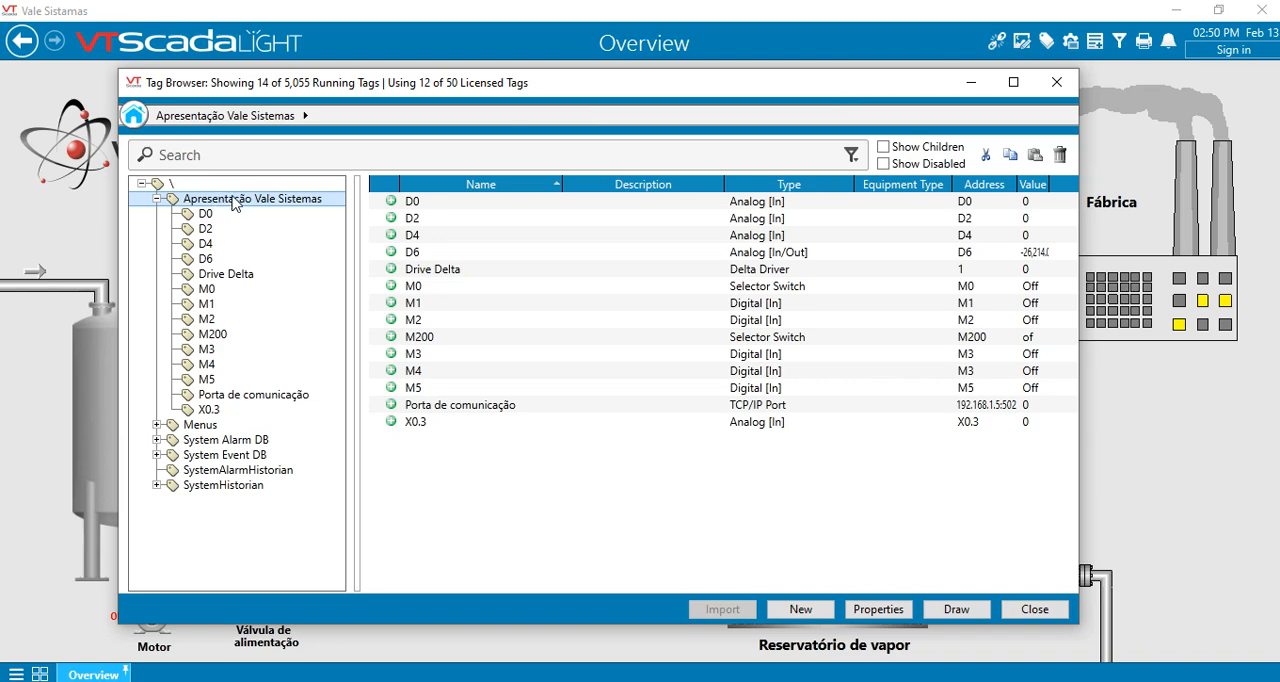
right_click(290, 200)
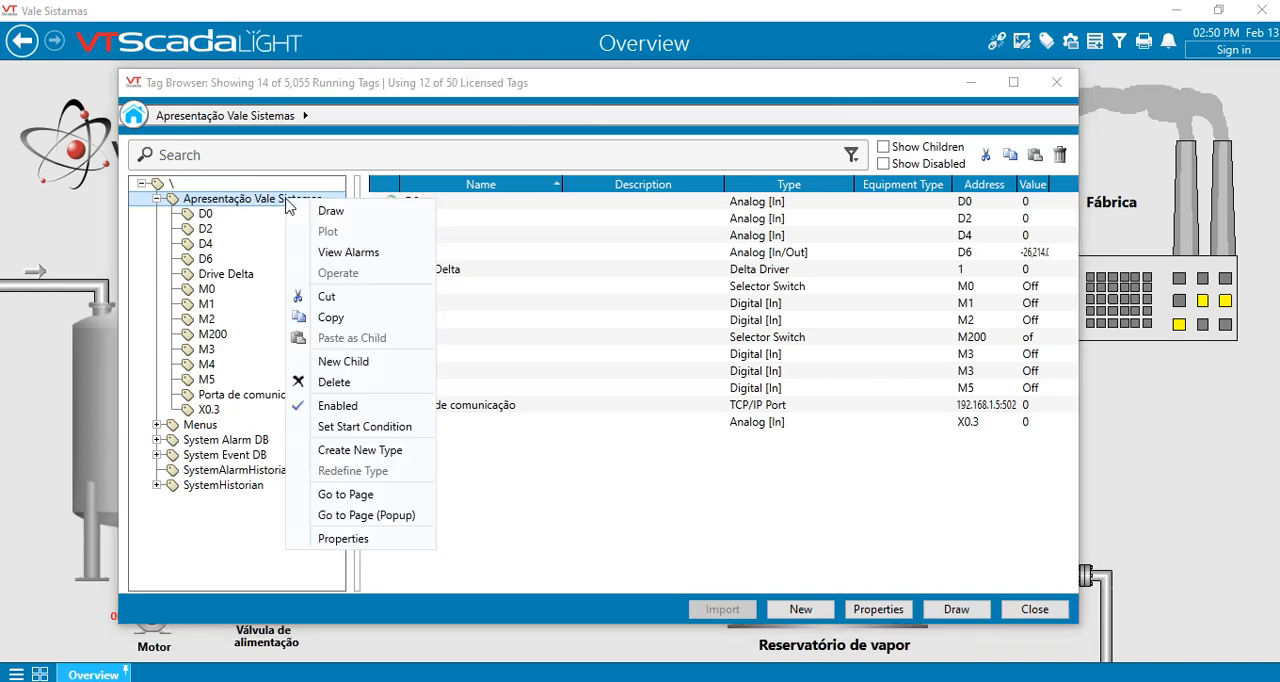
left_click(364, 369)
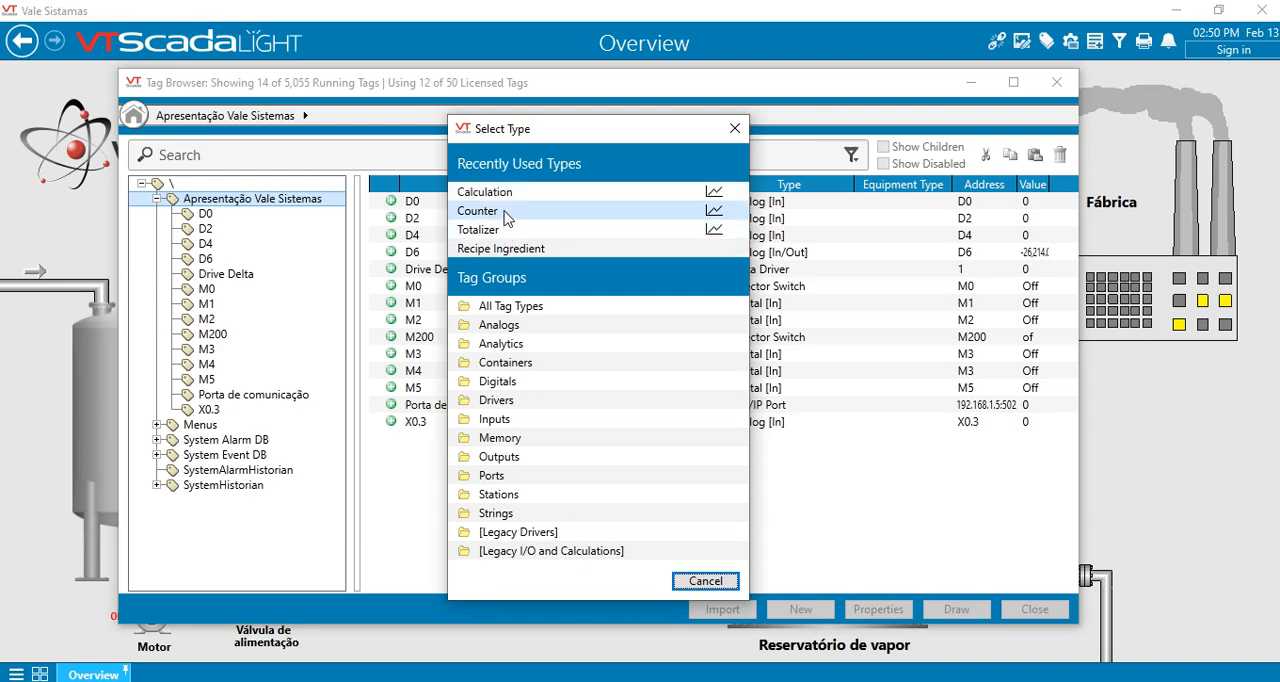
left_click(510, 308)
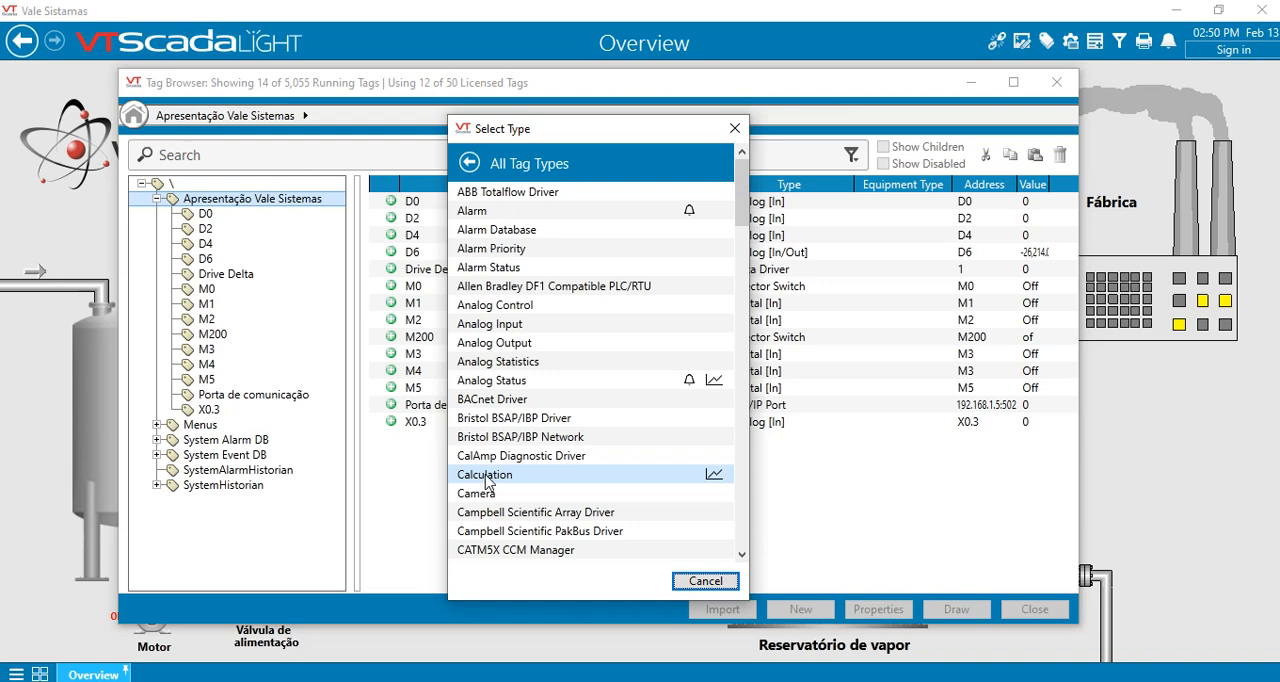
left_click(486, 477)
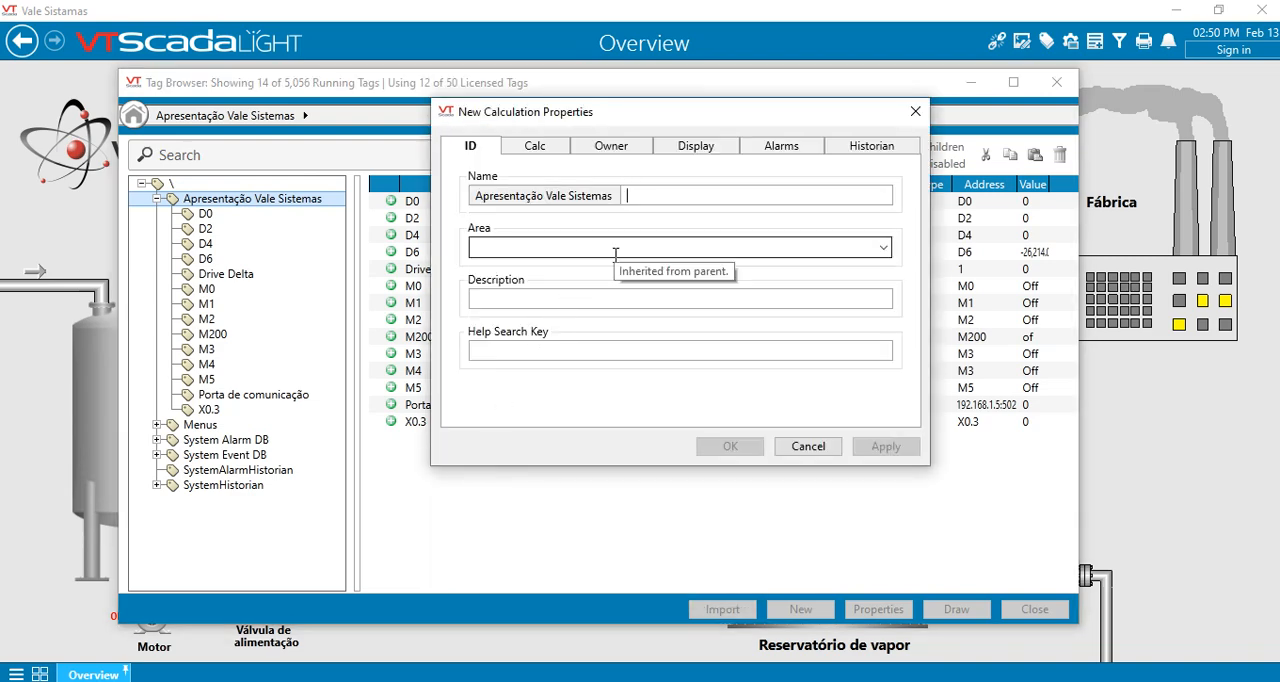
type("mm")
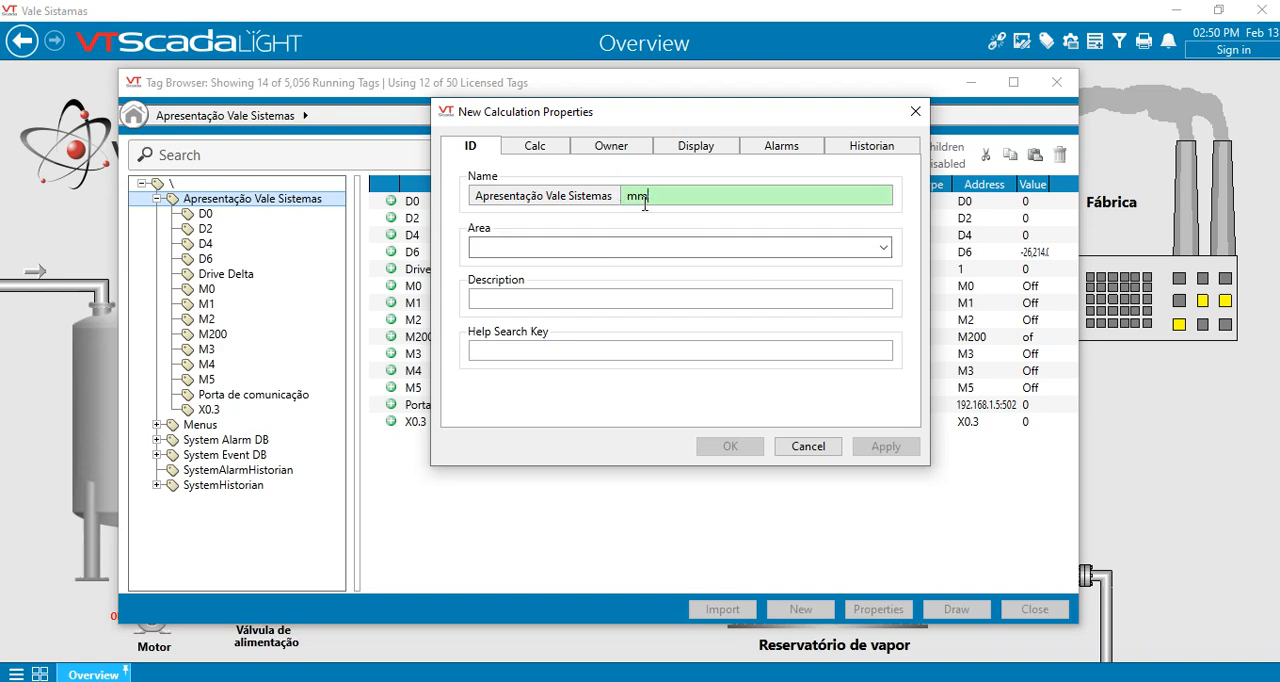
- Clear the prefilled calculation by switching its source to Constant and back to Expression
left_click(535, 147)
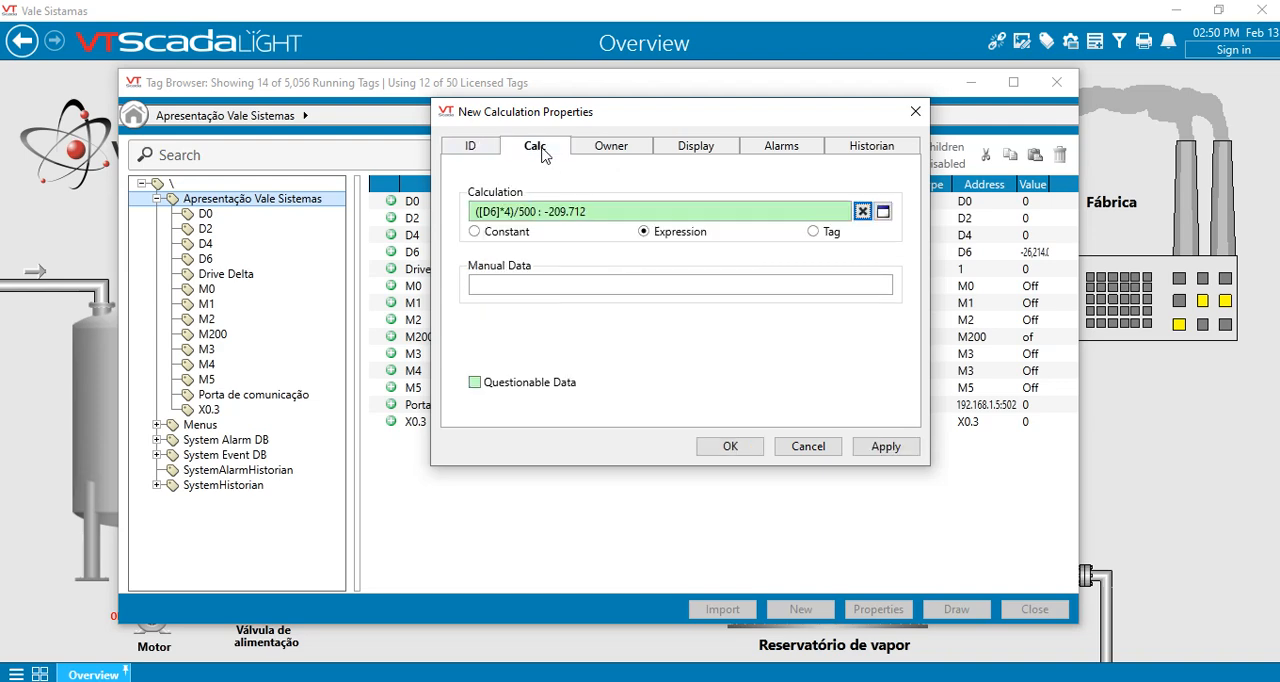
left_click(494, 236)
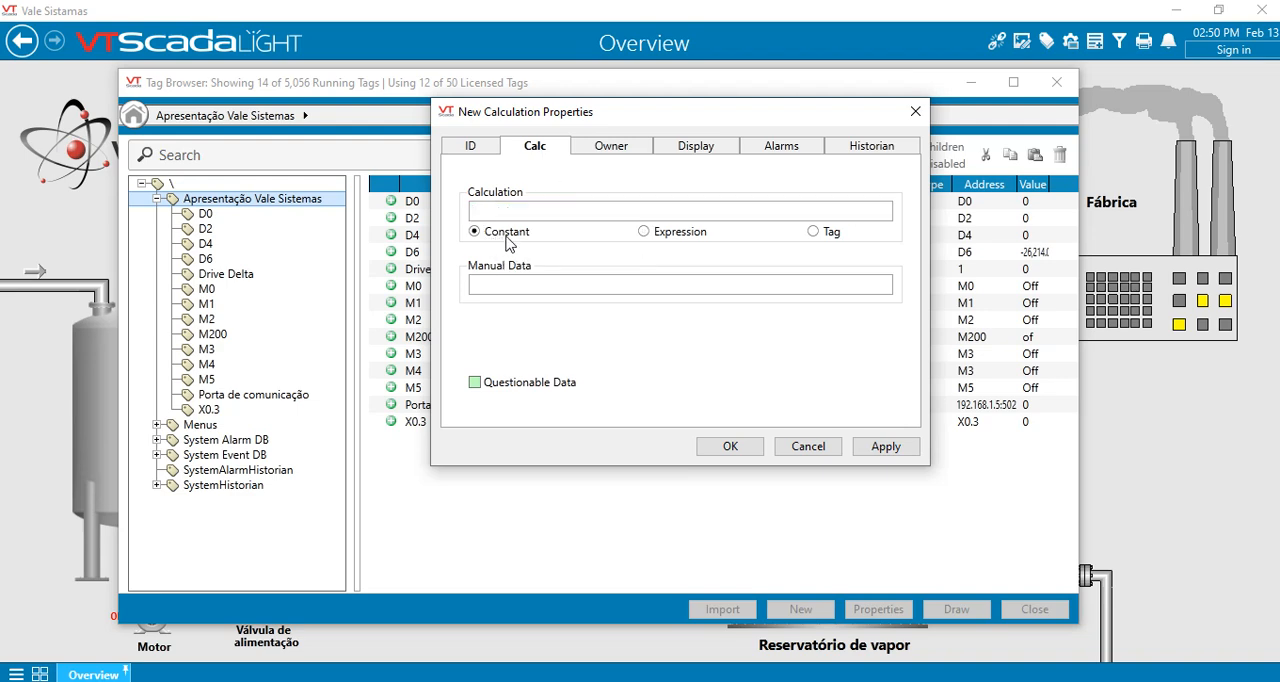
left_click(645, 236)
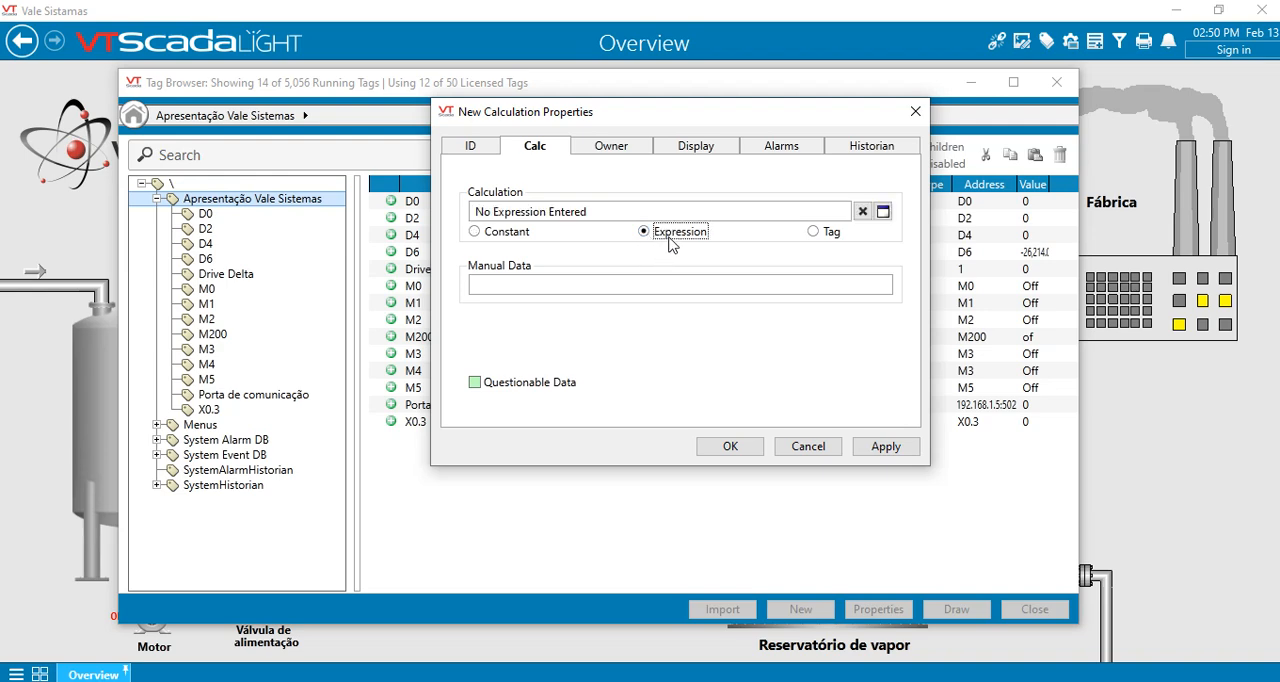
- Try to enter ([D6*4)/500 as the calculation expression, checking it against the formula in Paint
left_click(883, 213)
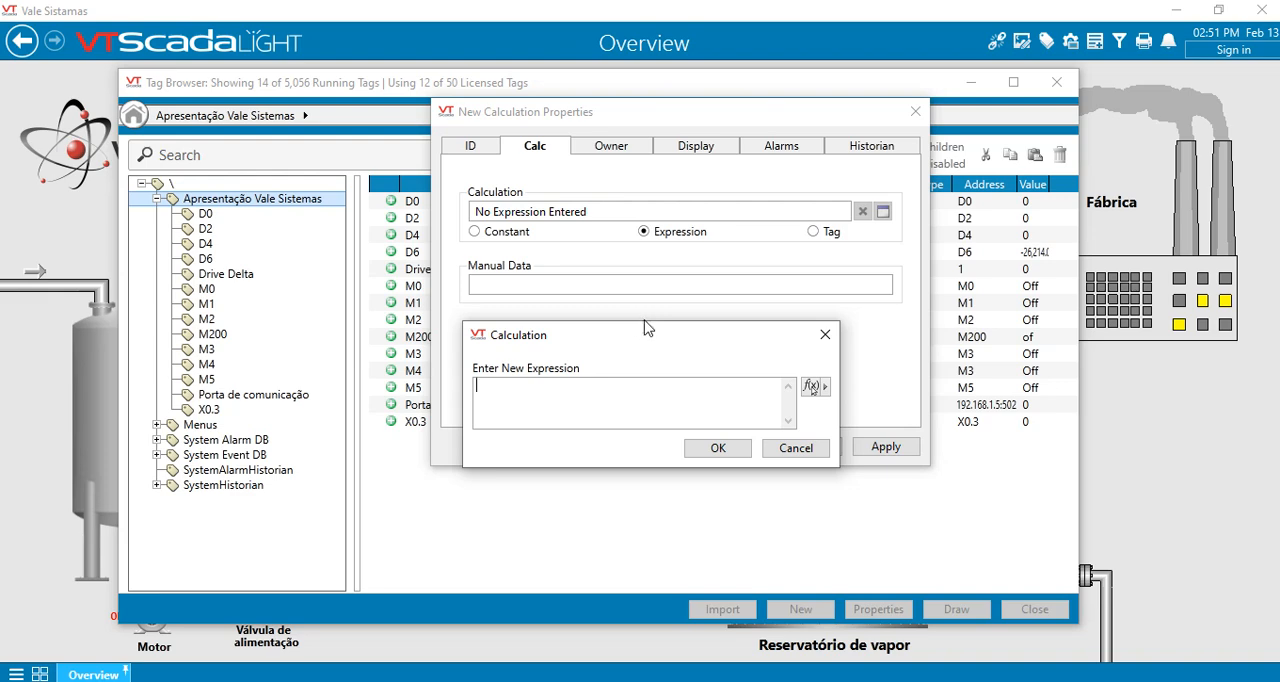
type("([D6*4)/500")
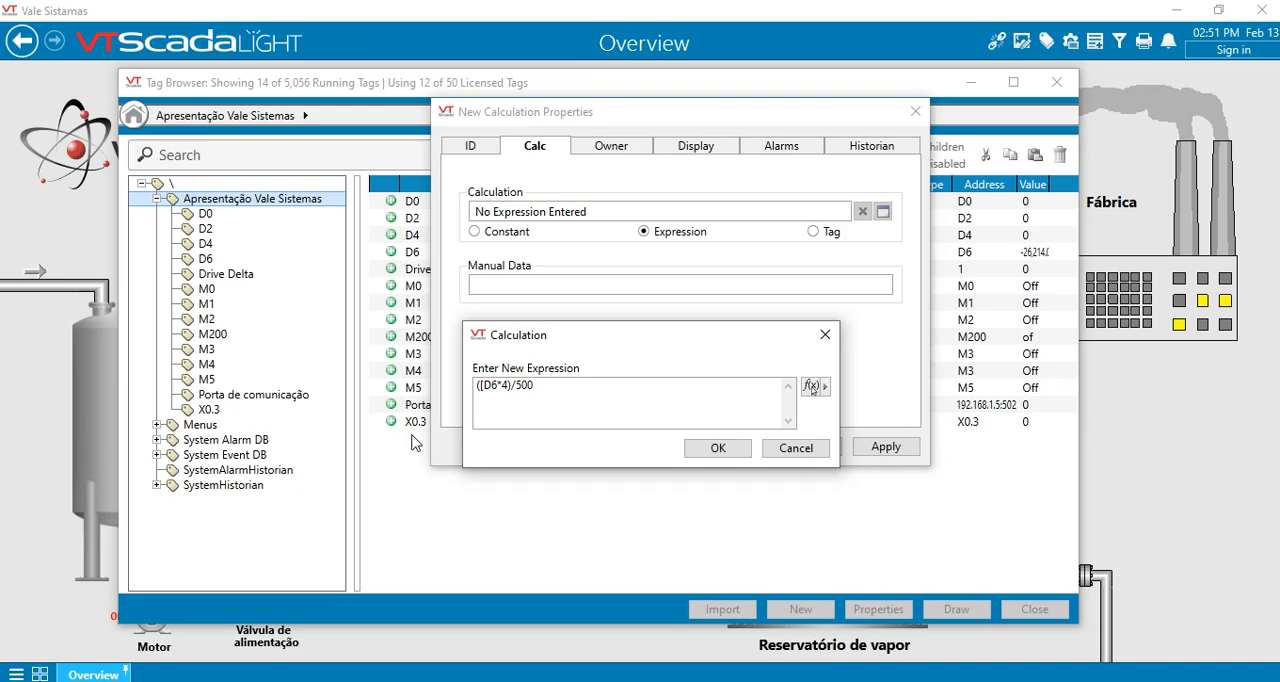
left_click(155, 681)
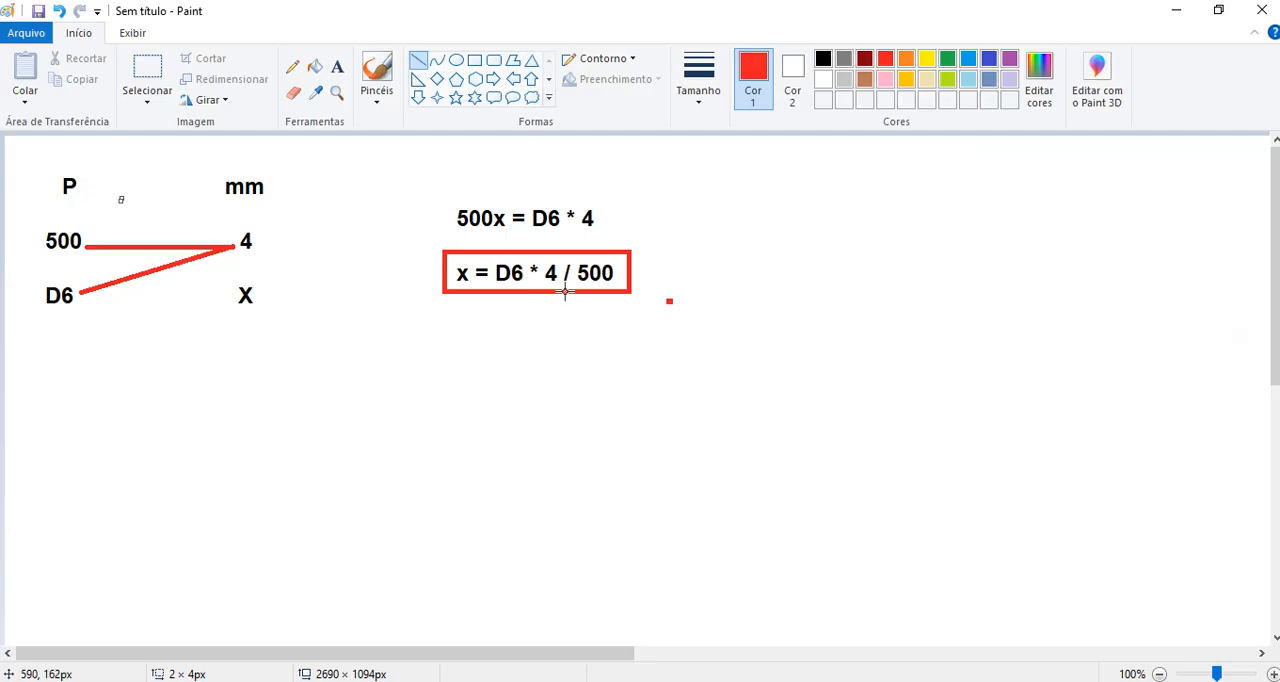
left_click(287, 659)
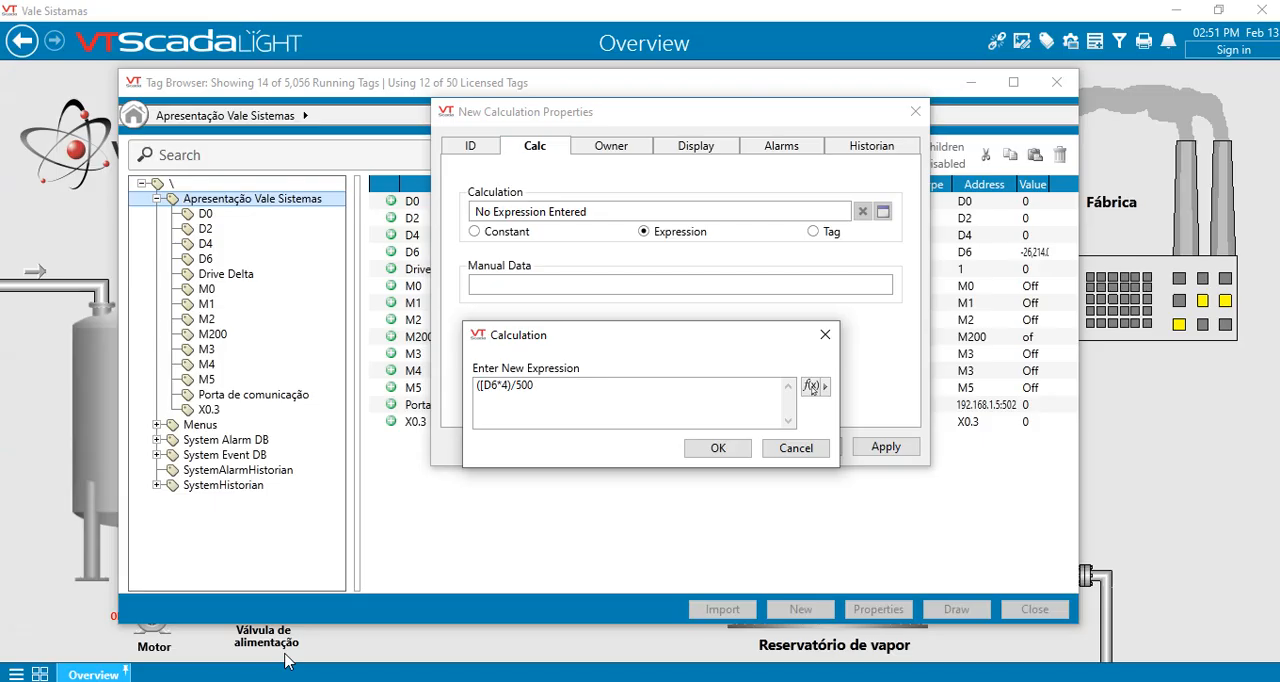
left_click(718, 448)
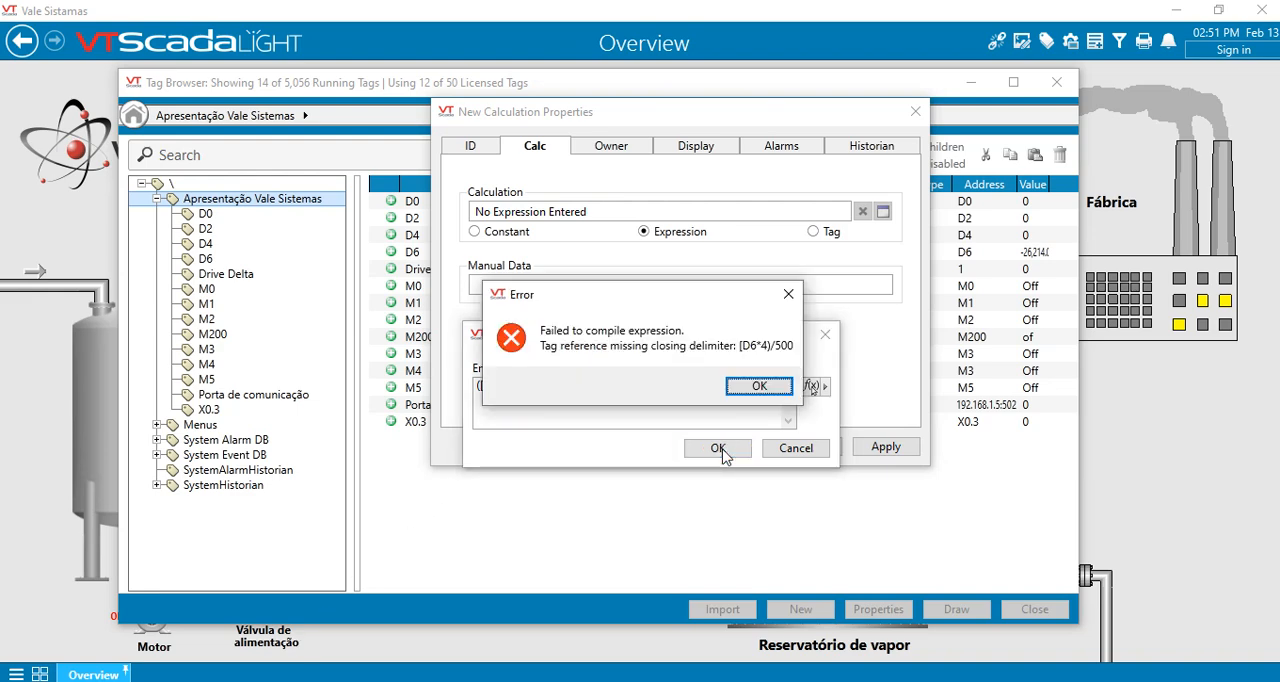
left_click(756, 388)
- Correct the expression to ([D6]*4)/500 by closing the D6 tag reference, and apply the tag properties
double_click(495, 388)
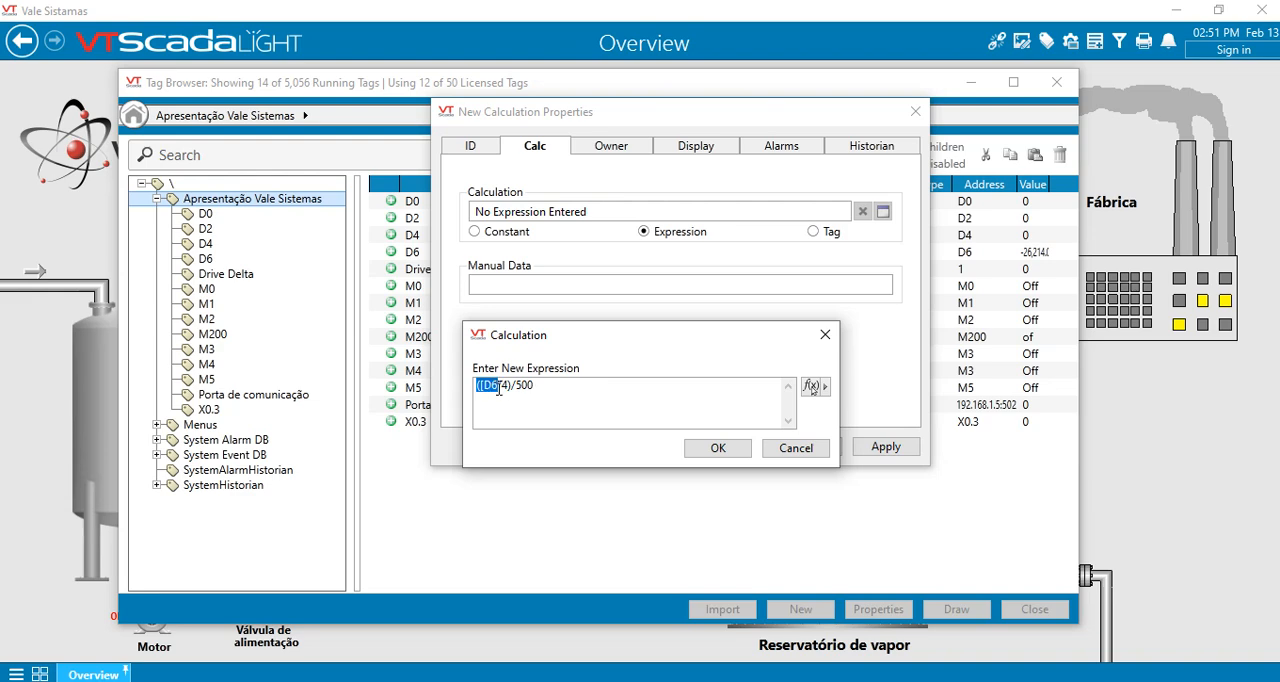
left_click(499, 388)
type("]")
left_click(718, 448)
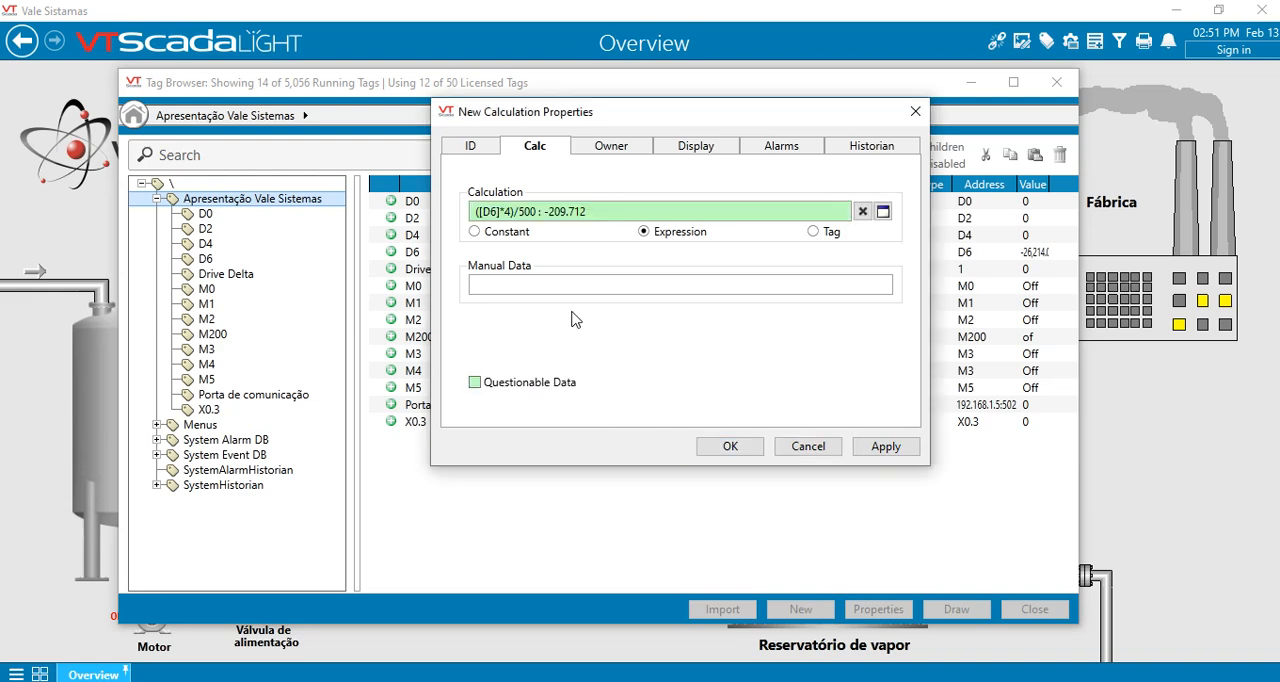
left_click(888, 450)
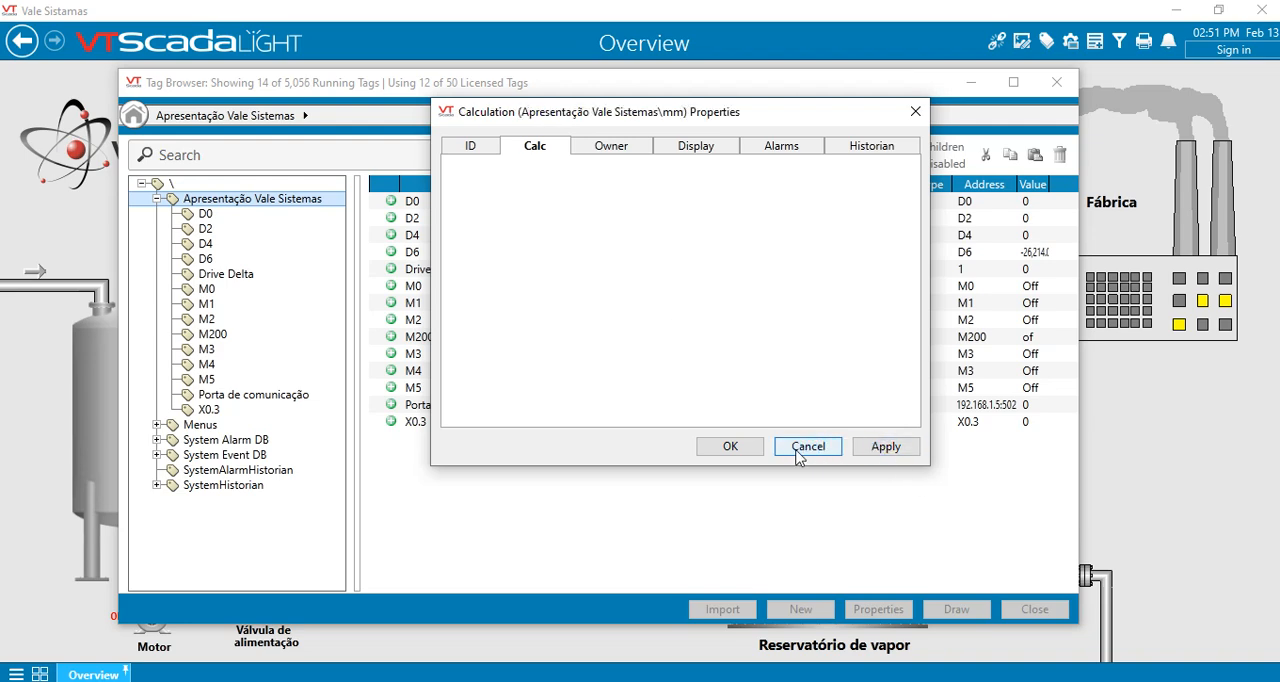
- Confirm the mm tag properties, write 500 to the D6 tag and check the value of mm
left_click(735, 448)
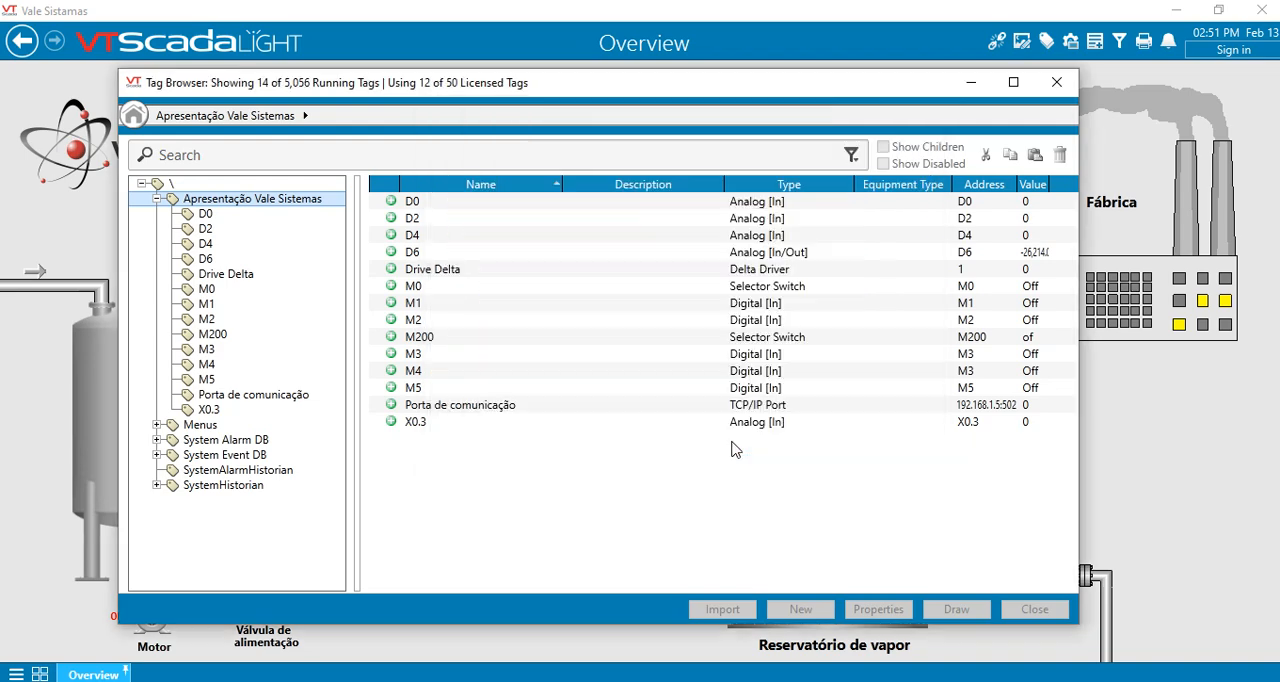
left_click(966, 256)
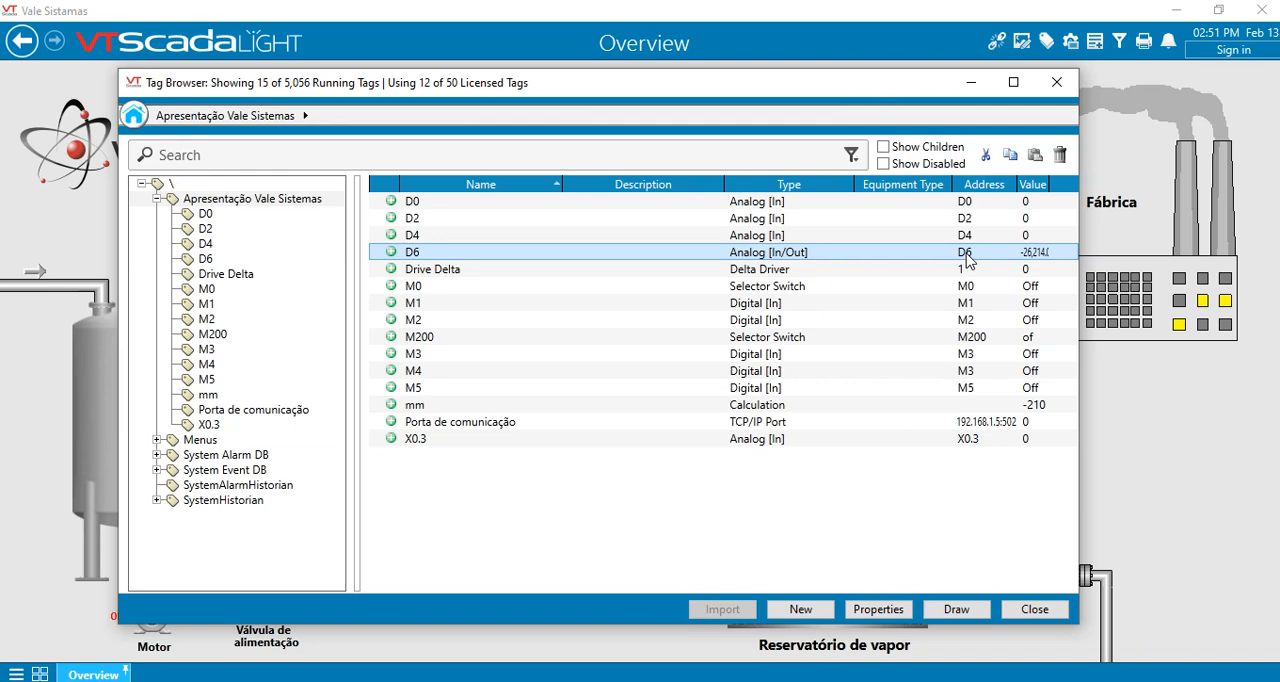
right_click(966, 258)
left_click(1090, 333)
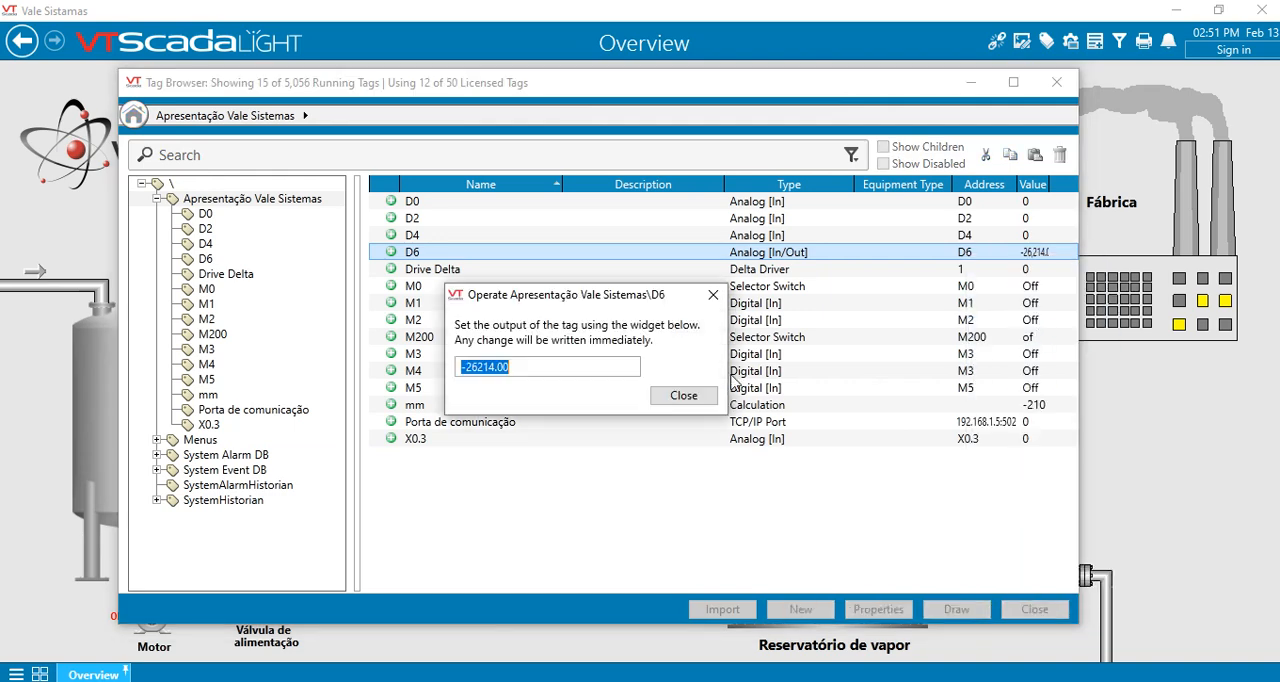
type("500")
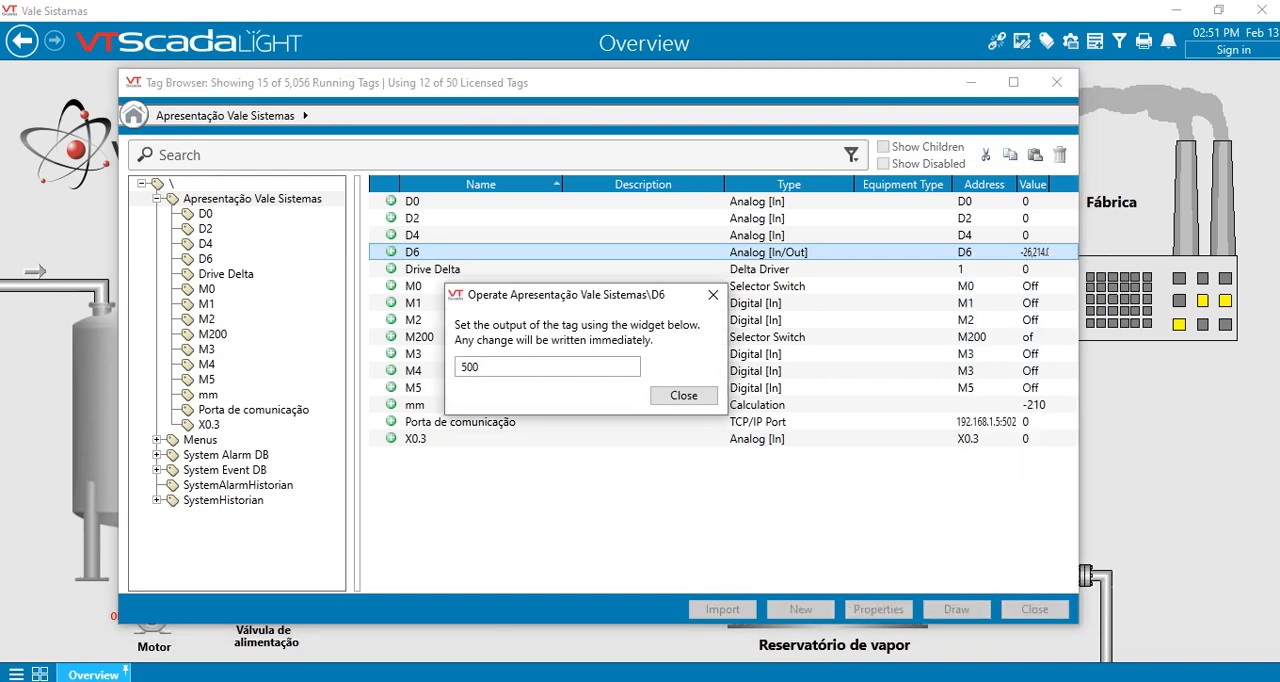
key("Return")
left_click(713, 297)
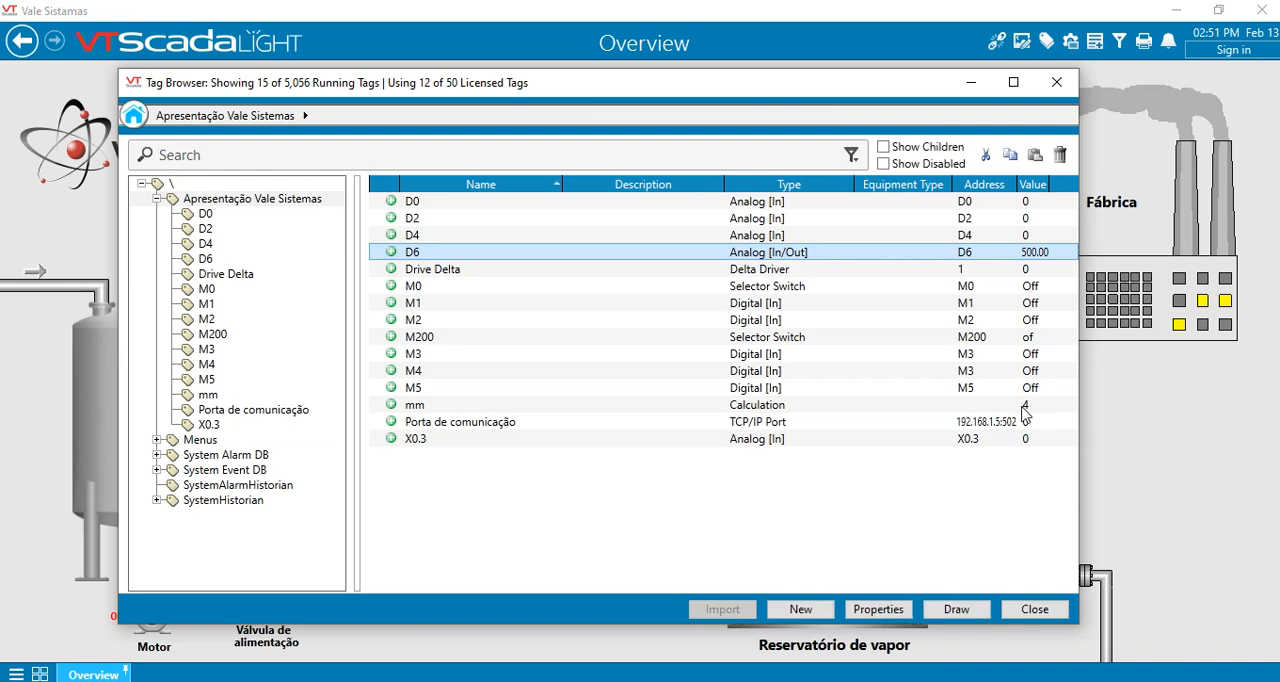
left_click(1023, 408)
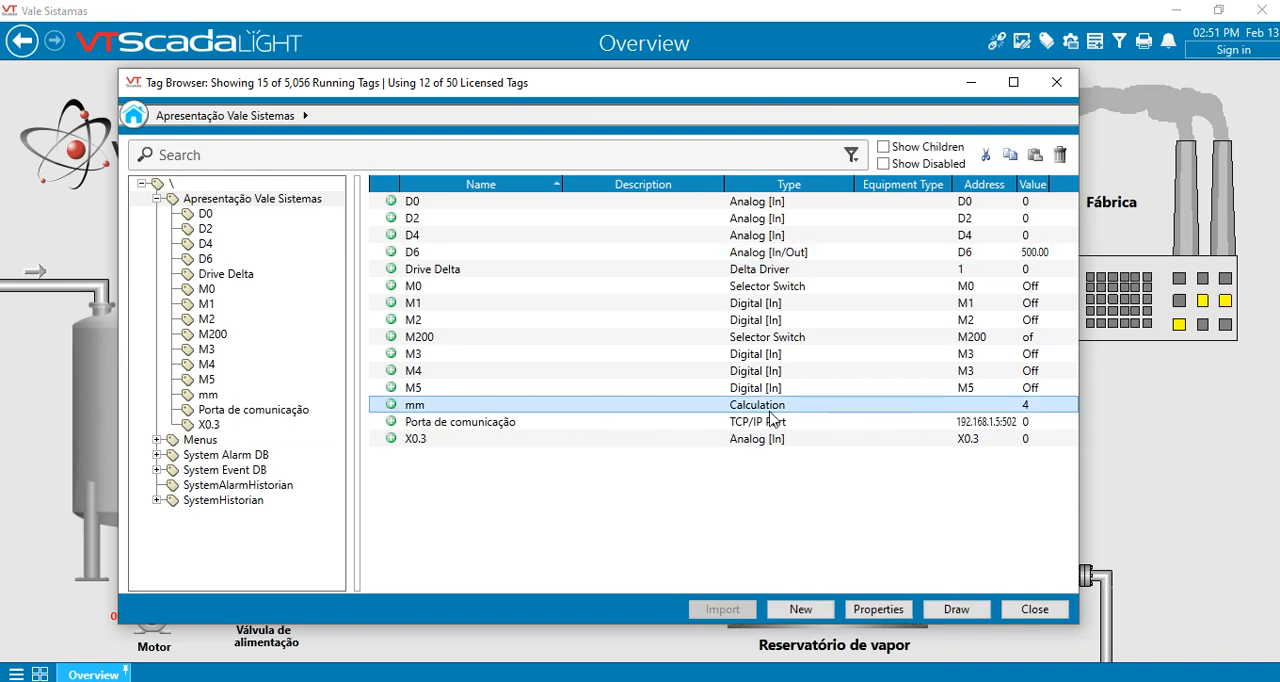
- Write 1,000 to the D6 tag, check the value of mm and close the Tag Browser
left_click(968, 258)
right_click(968, 258)
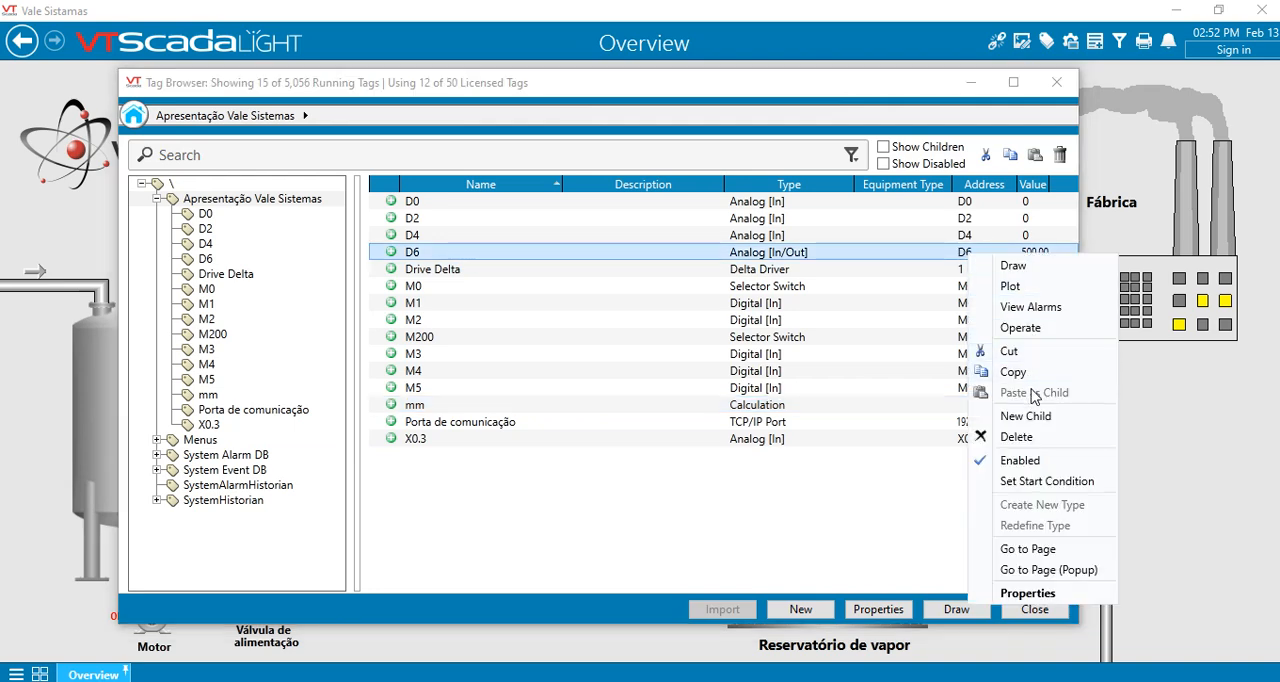
left_click(1020, 328)
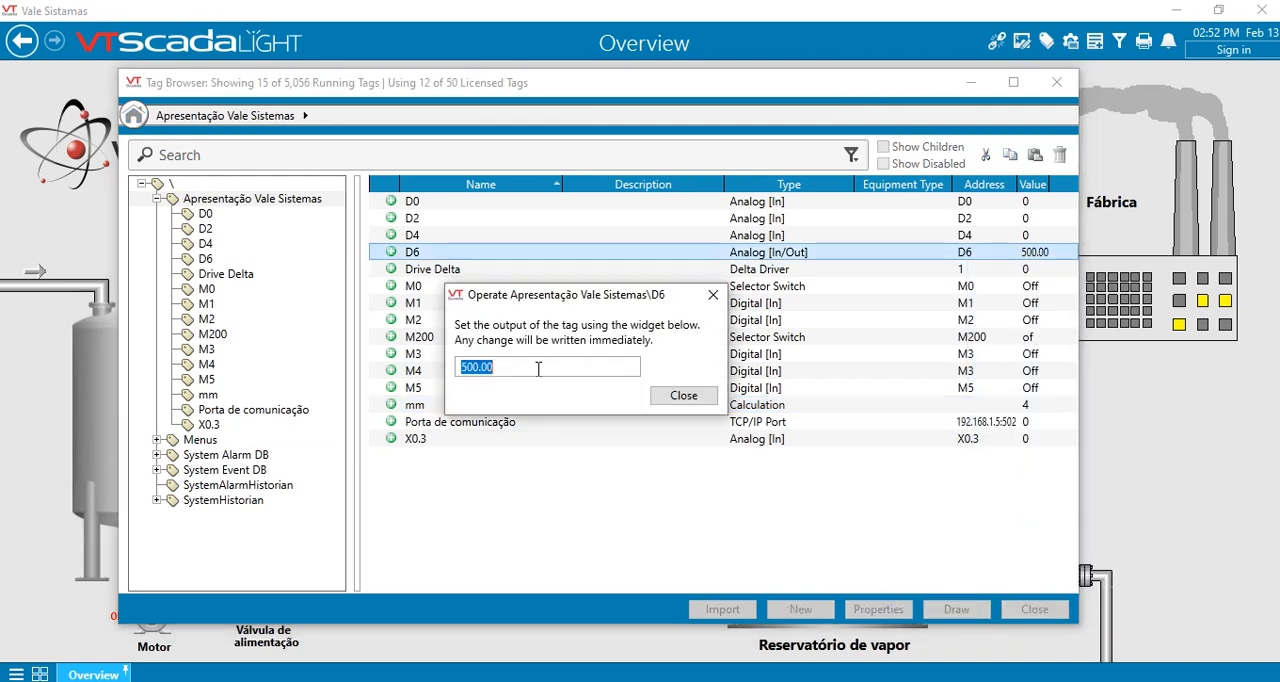
type("1,")
type("000")
key("Return")
left_click(713, 295)
left_click(1013, 405)
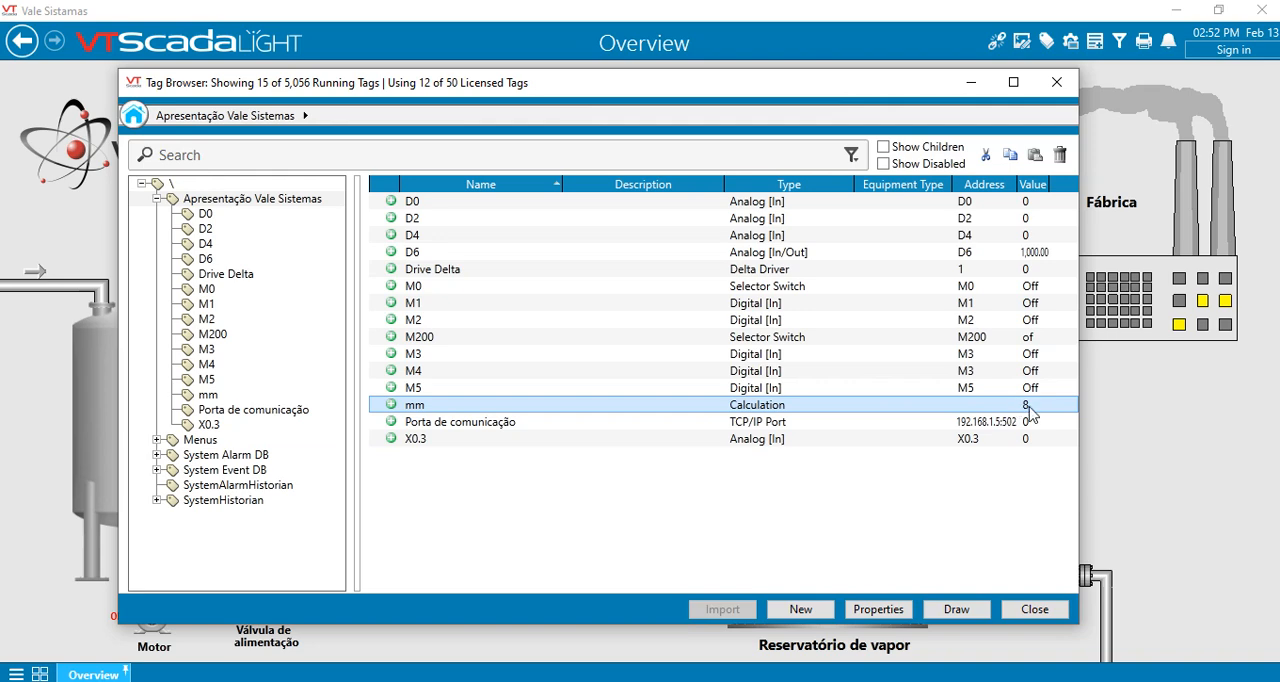
left_click(1033, 614)
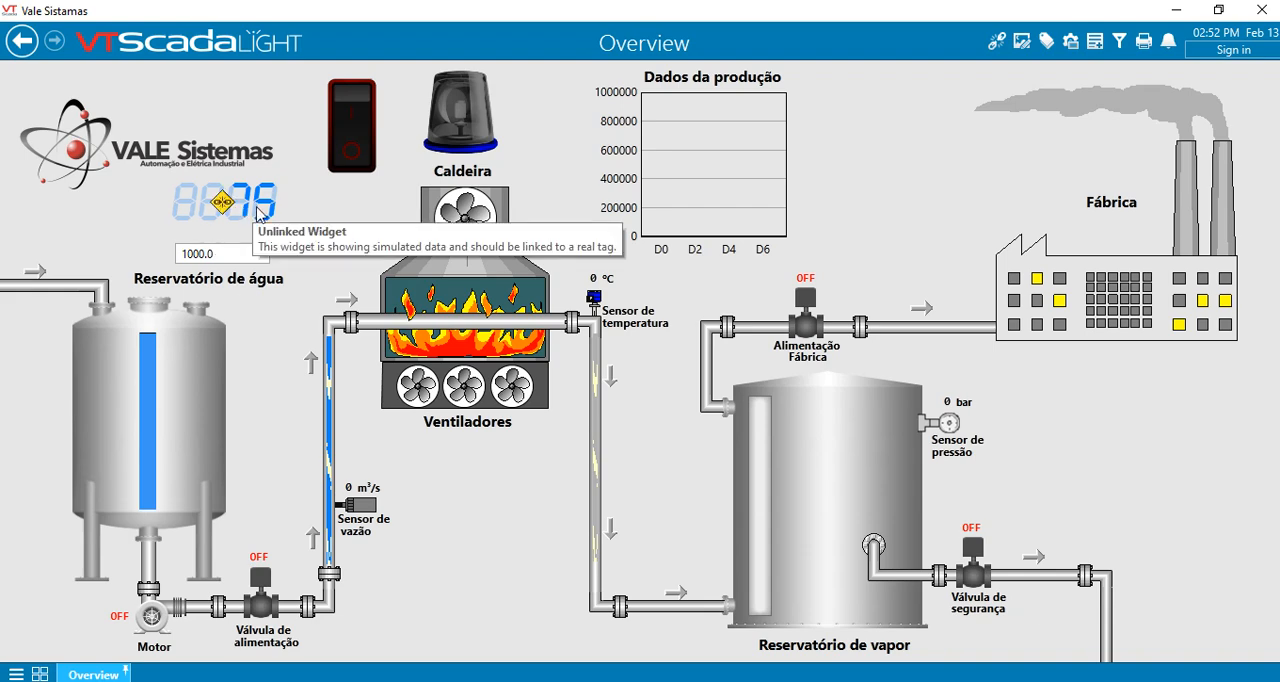
- Open the Overview page for editing in Idea Studio and link the LCD 7 Segment widget to the mm tag
left_click(1022, 43)
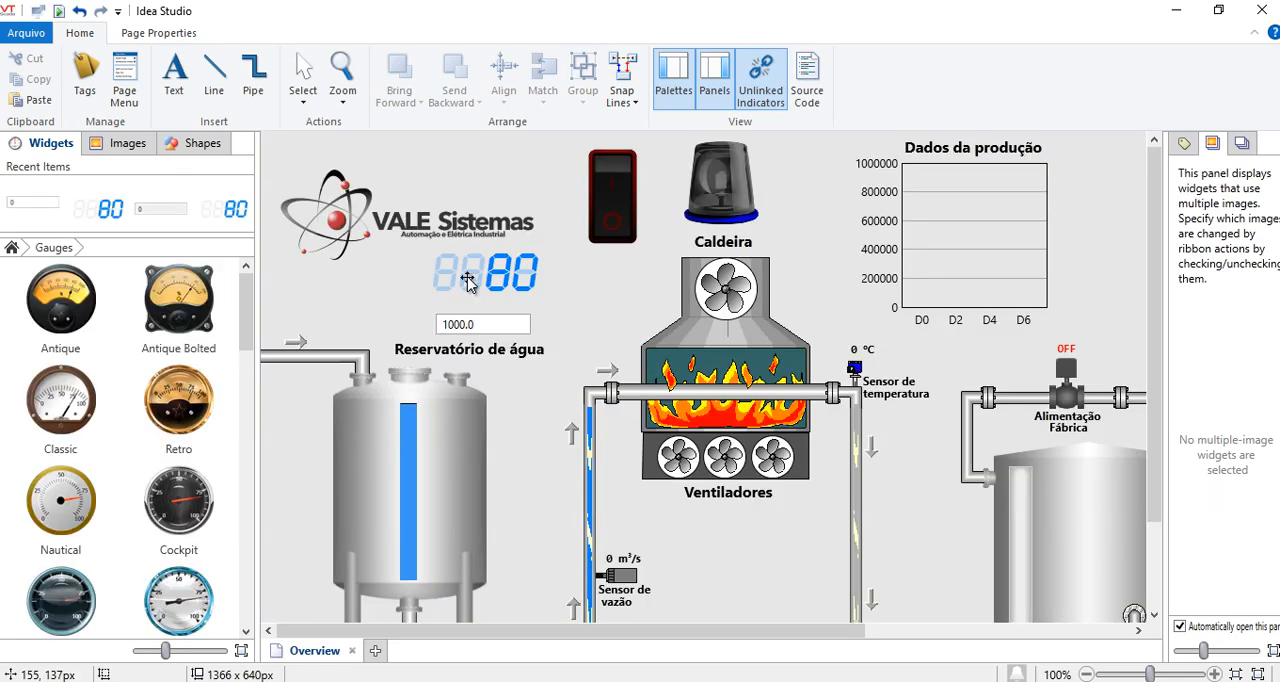
double_click(467, 283)
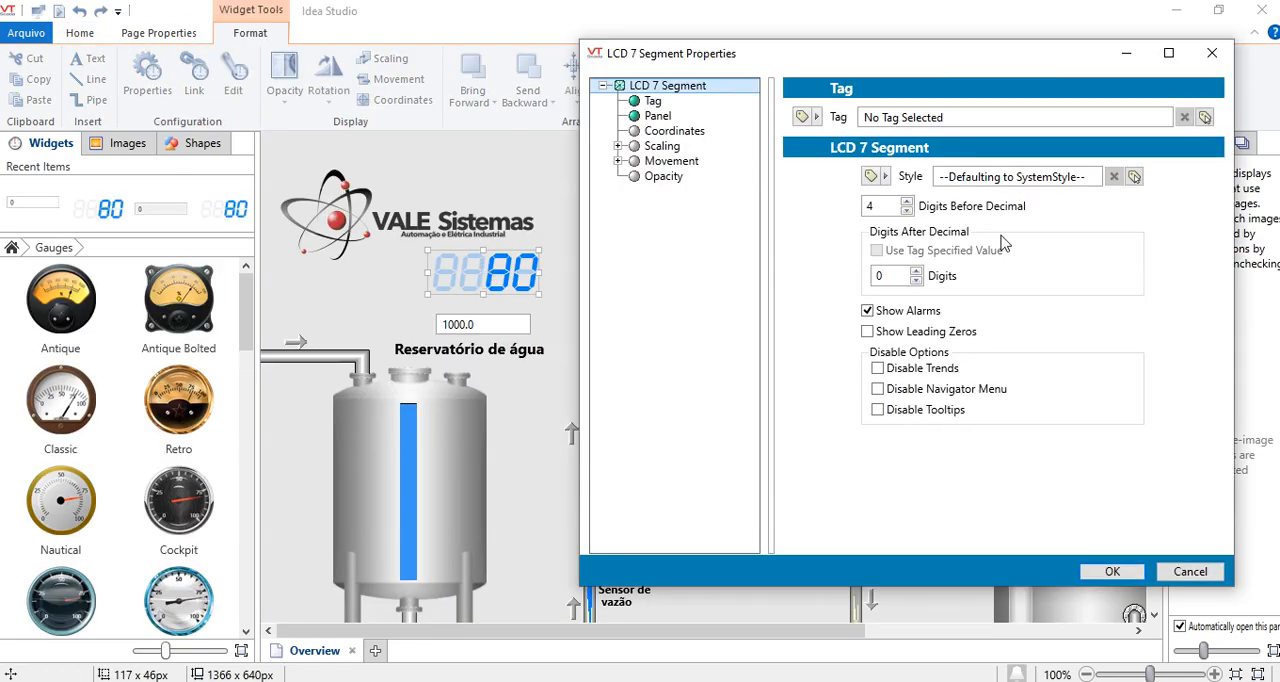
left_click(1205, 117)
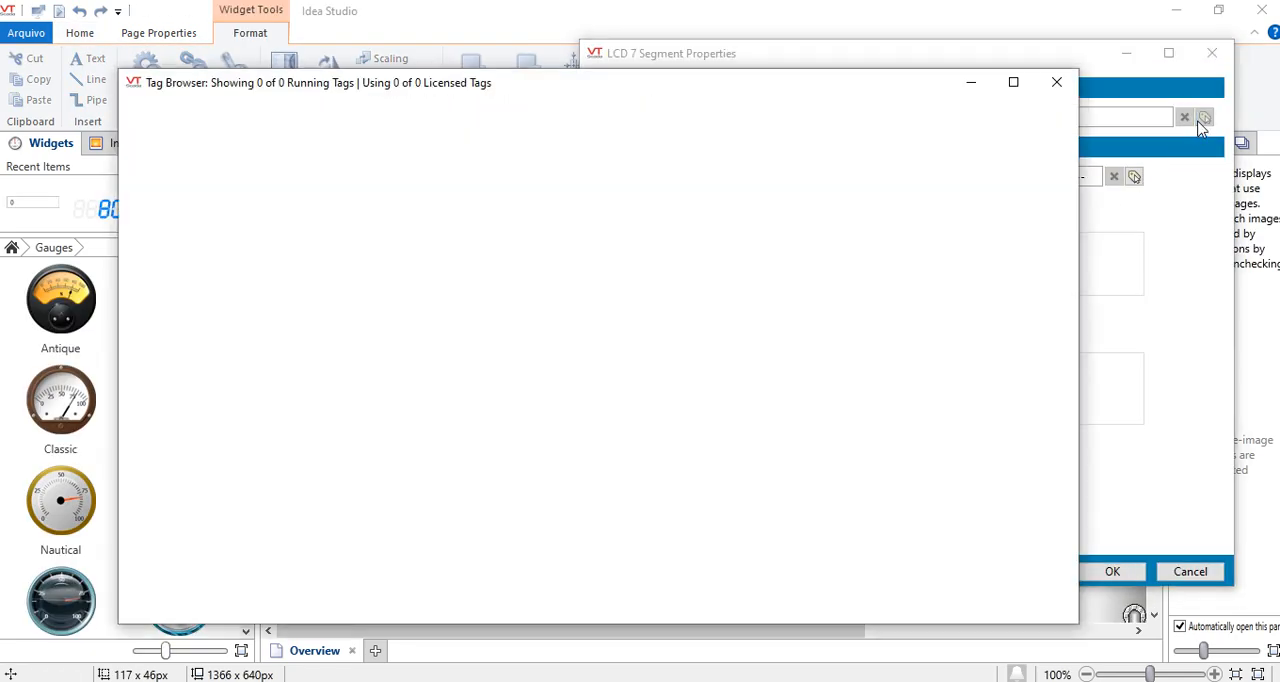
left_click(216, 202)
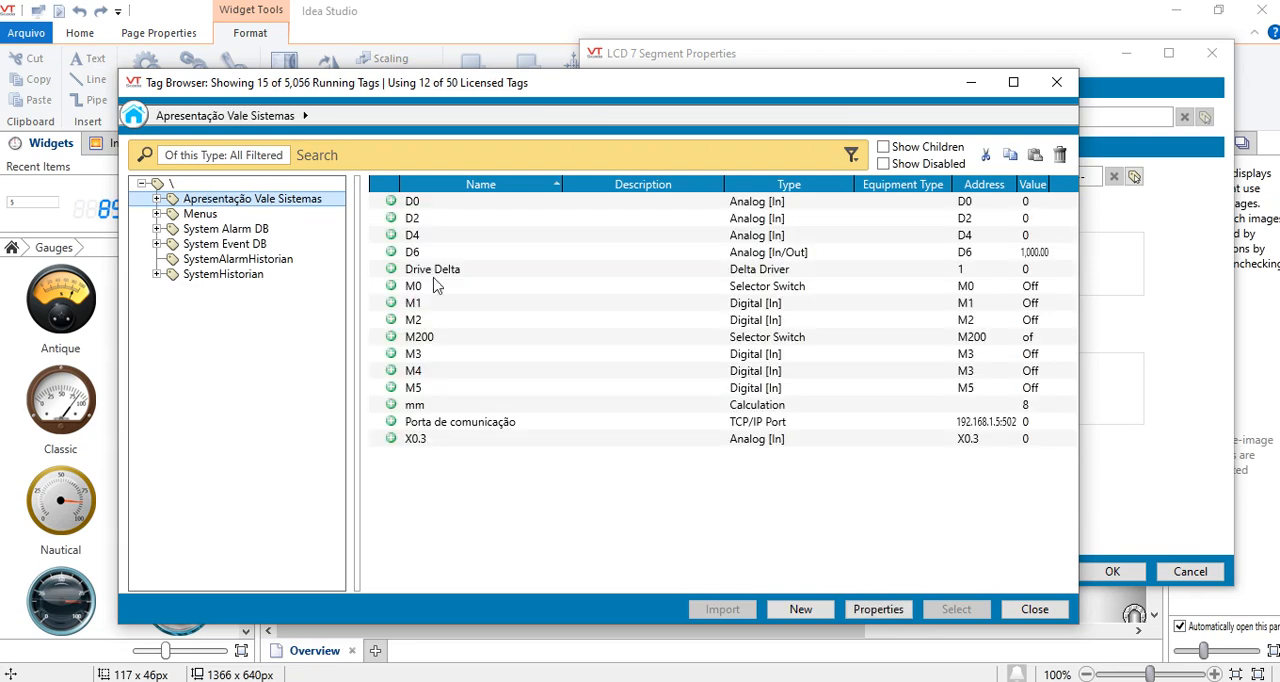
left_click(445, 408)
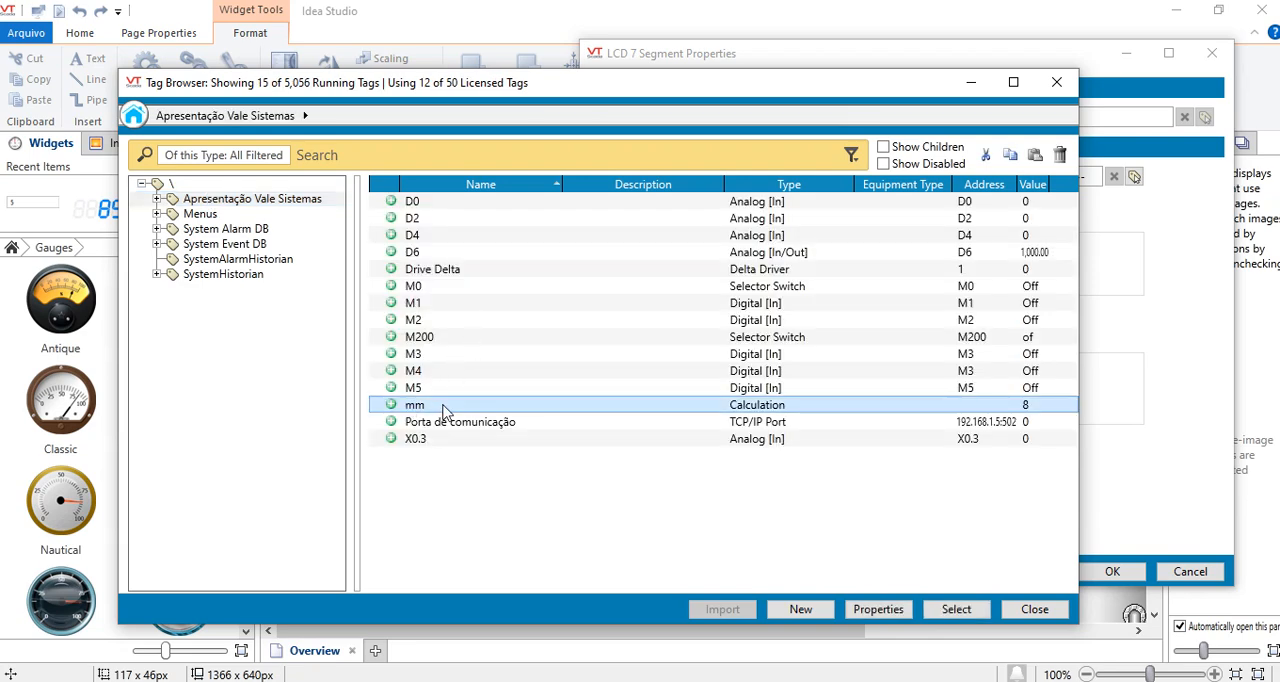
left_click(960, 609)
left_click(1110, 574)
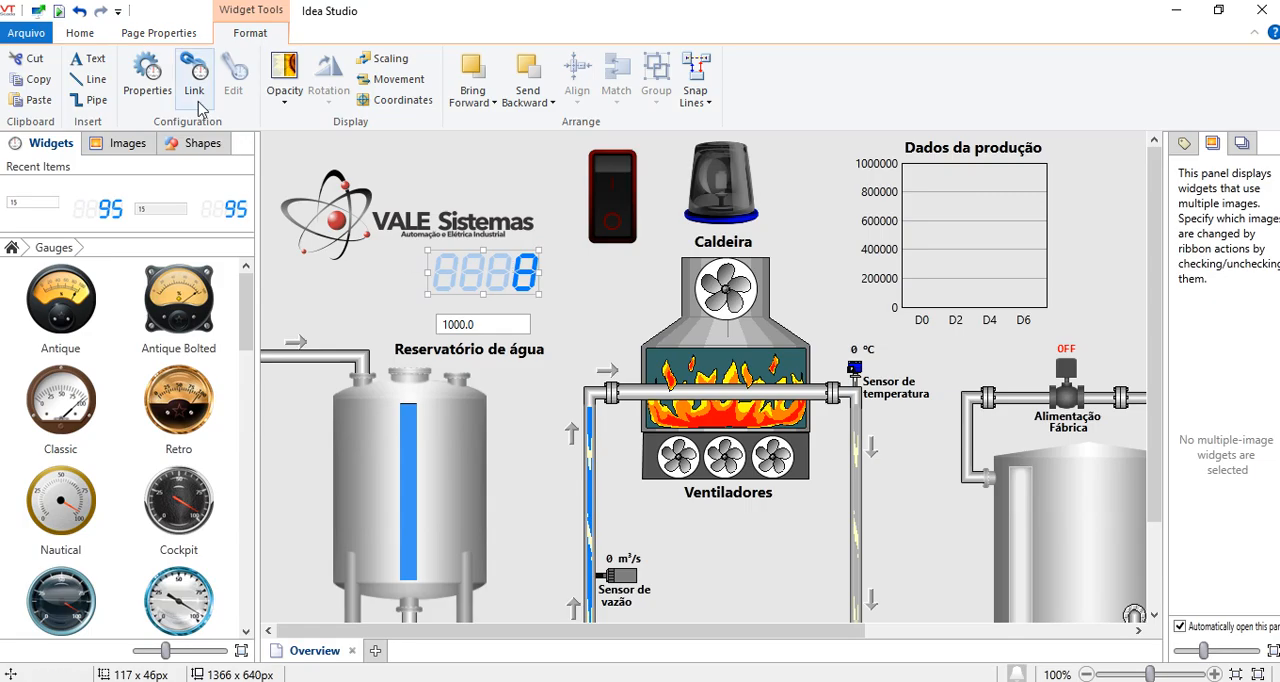
- Return to the running Overview page and enter 500 in the numeric field below the seven-segment display
left_click(58, 11)
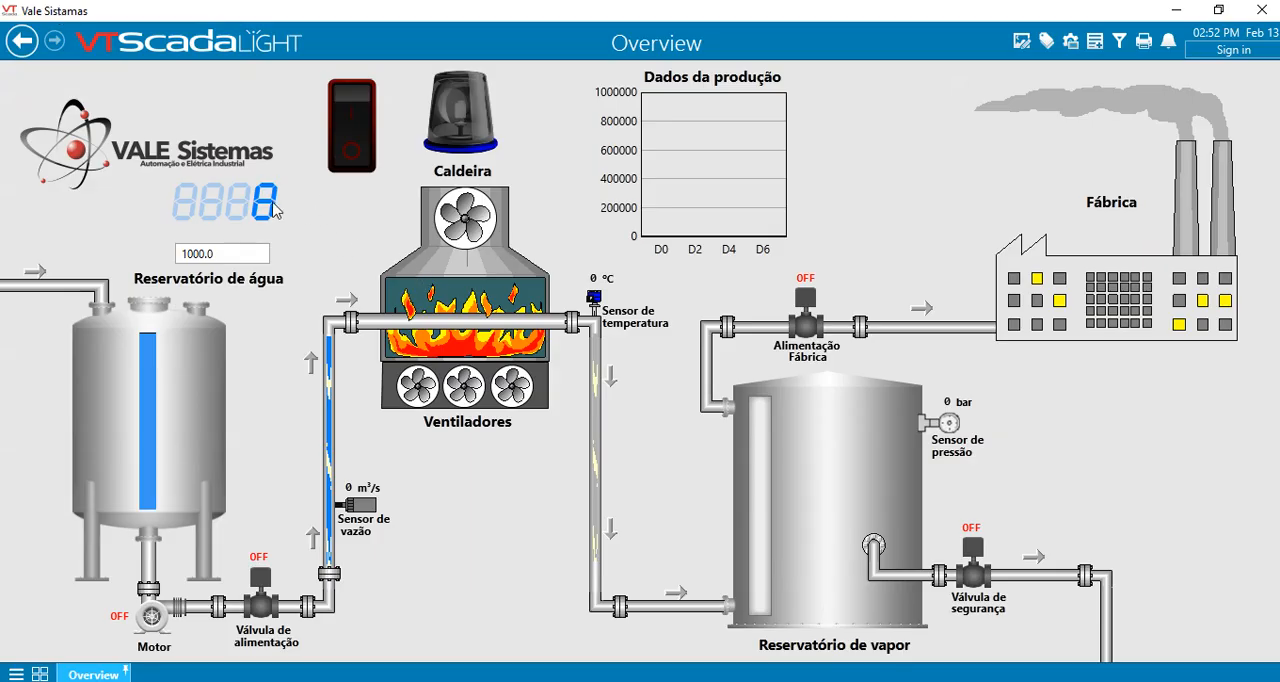
left_click(212, 256)
type("500")
- Reopen the mm tag's properties from the Tag Browser and open its calculation expression for editing
left_click(1046, 40)
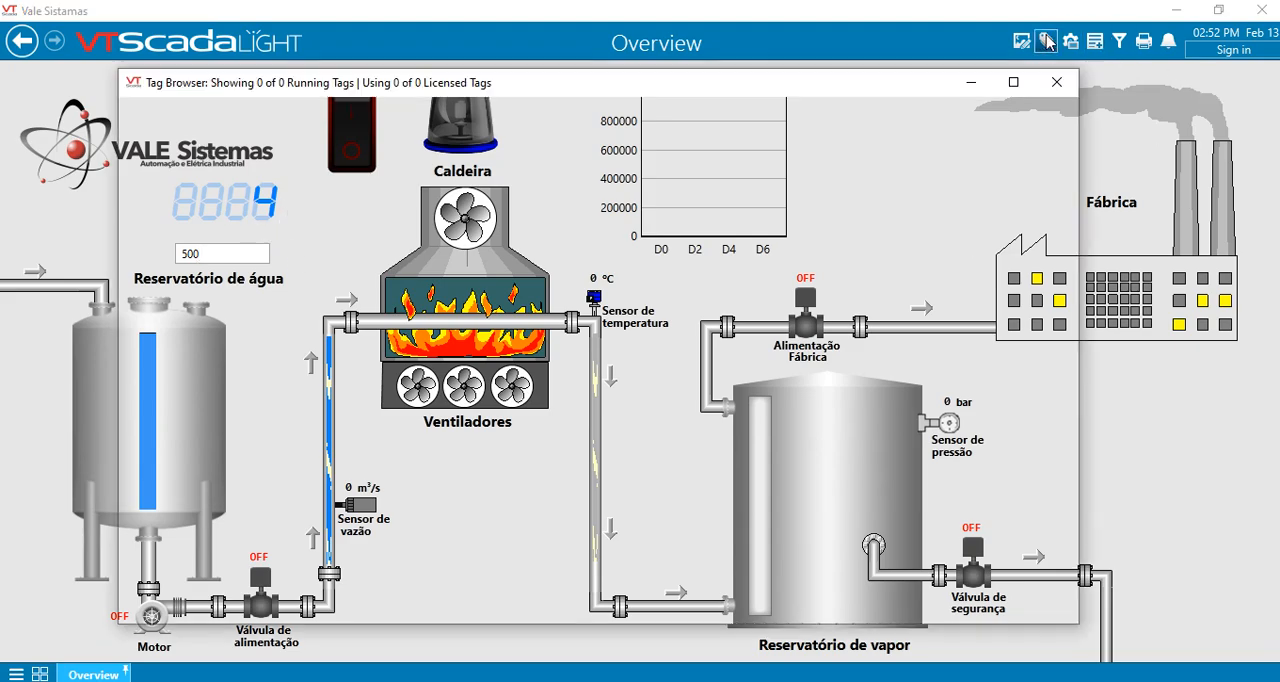
left_click_drag(580, 93, 617, 110)
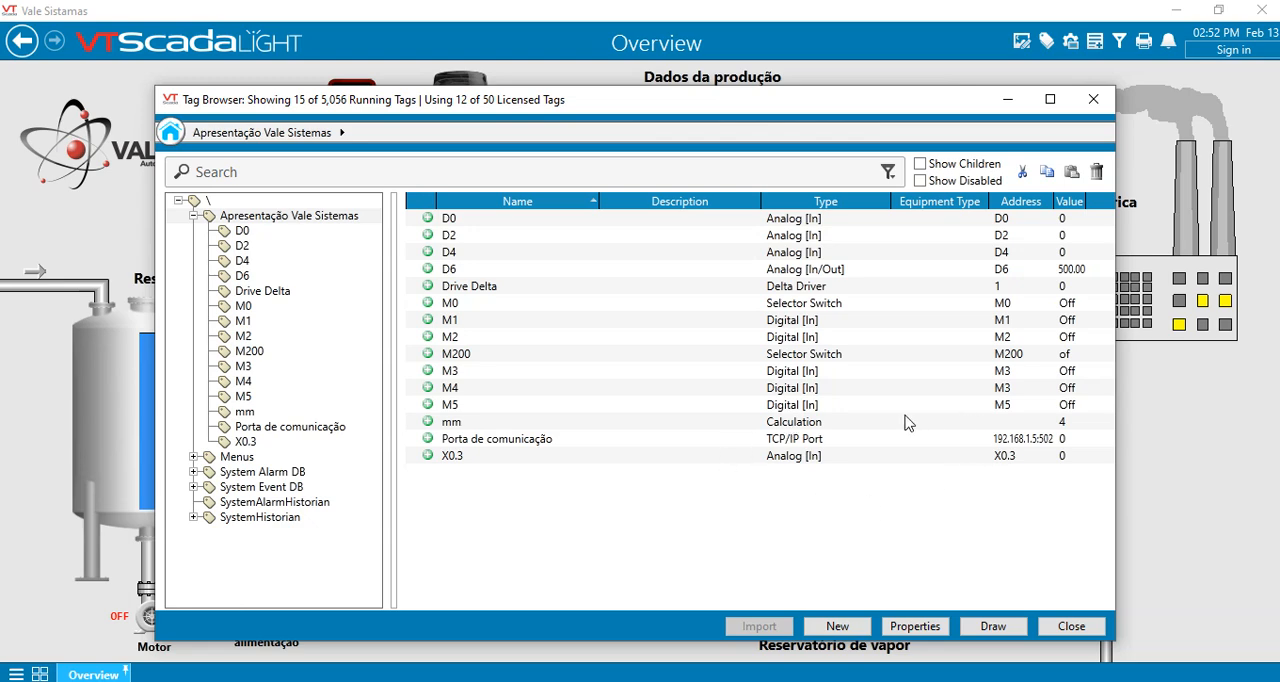
left_click(801, 427)
double_click(801, 427)
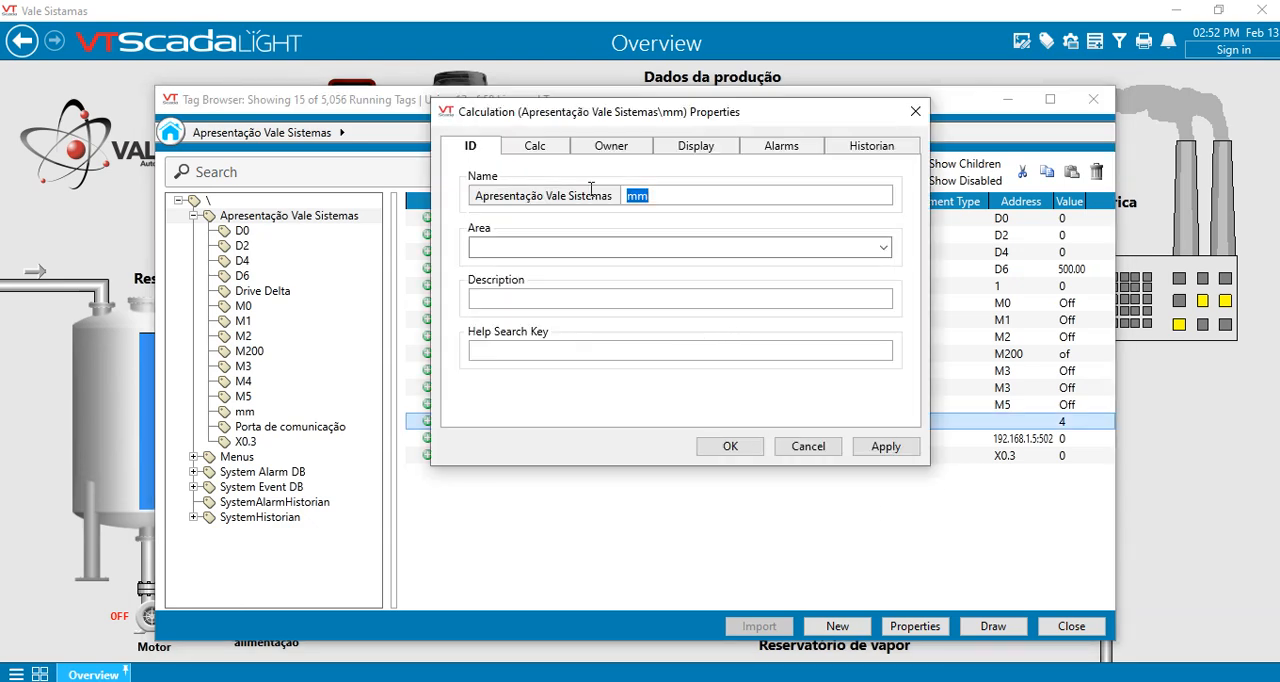
left_click(533, 150)
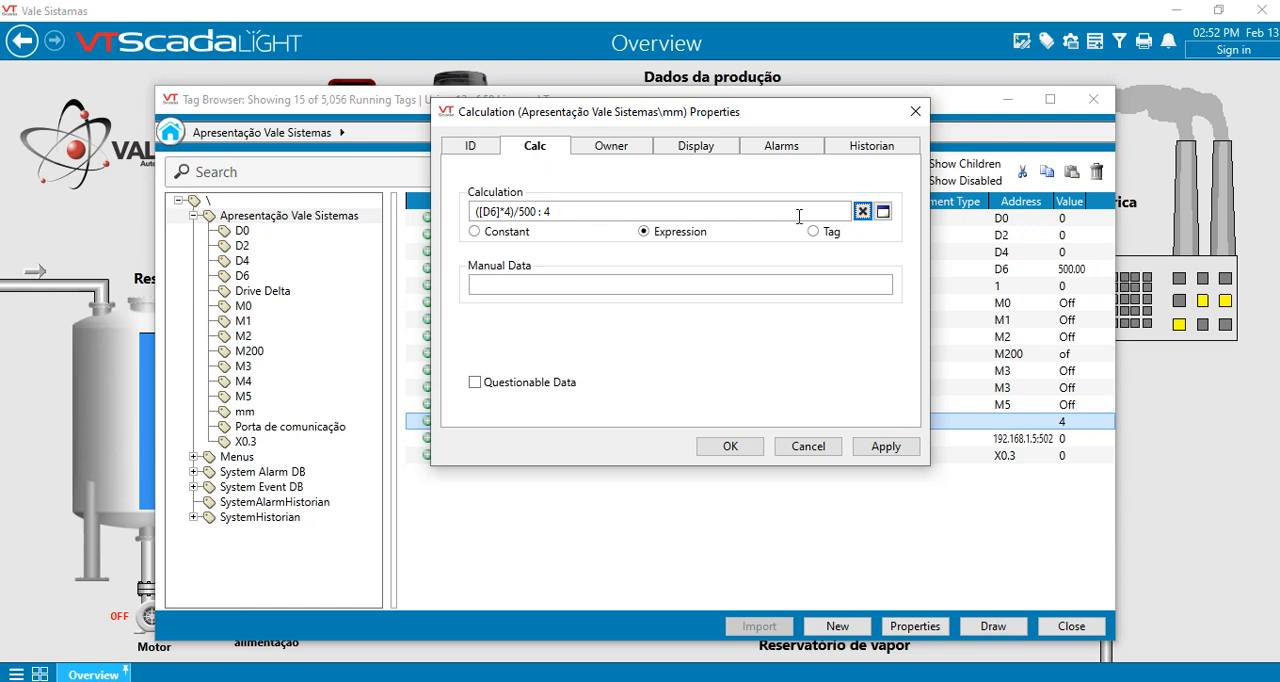
left_click(883, 211)
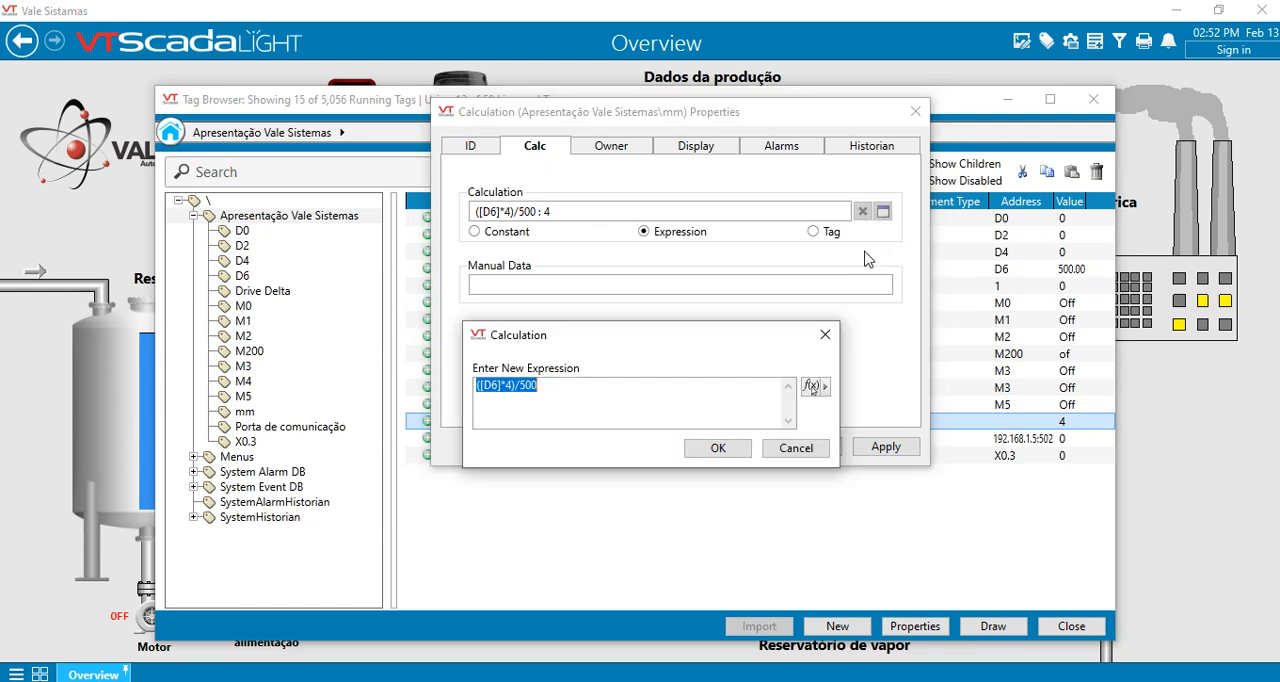
- Examine the arithmetic, comparison and other functions in the Function Selector, and leave the expression editor without changes
left_click(825, 386)
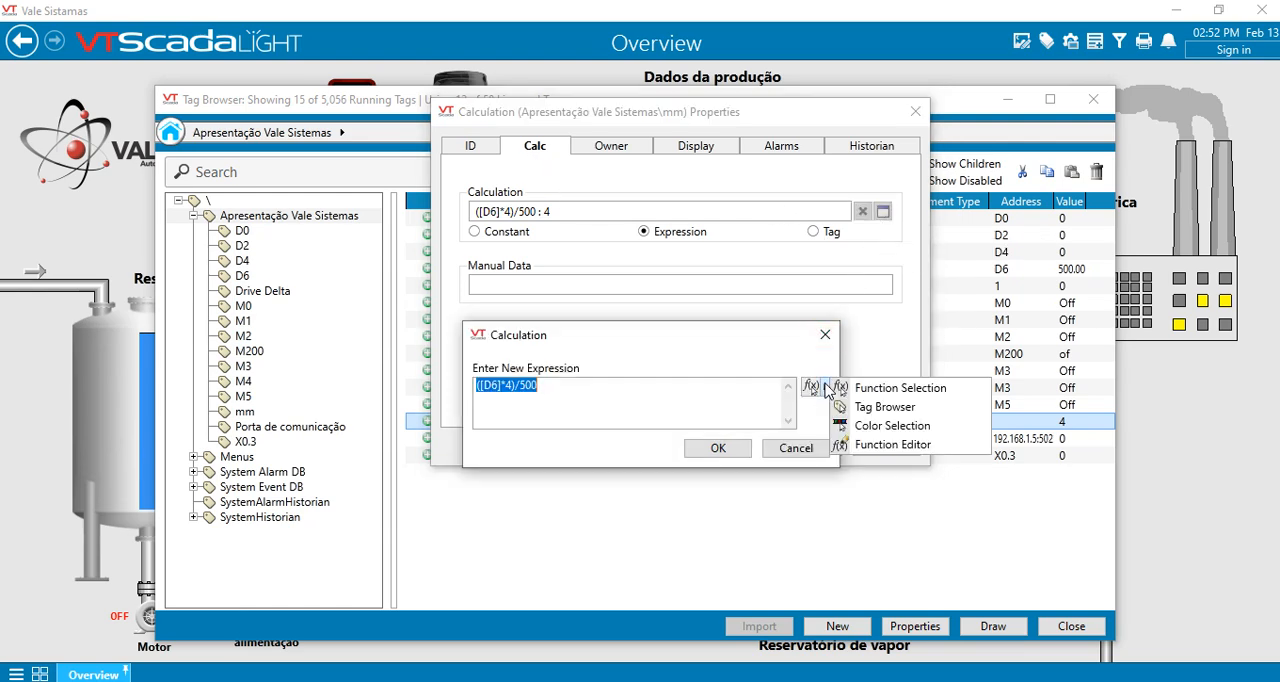
left_click(902, 396)
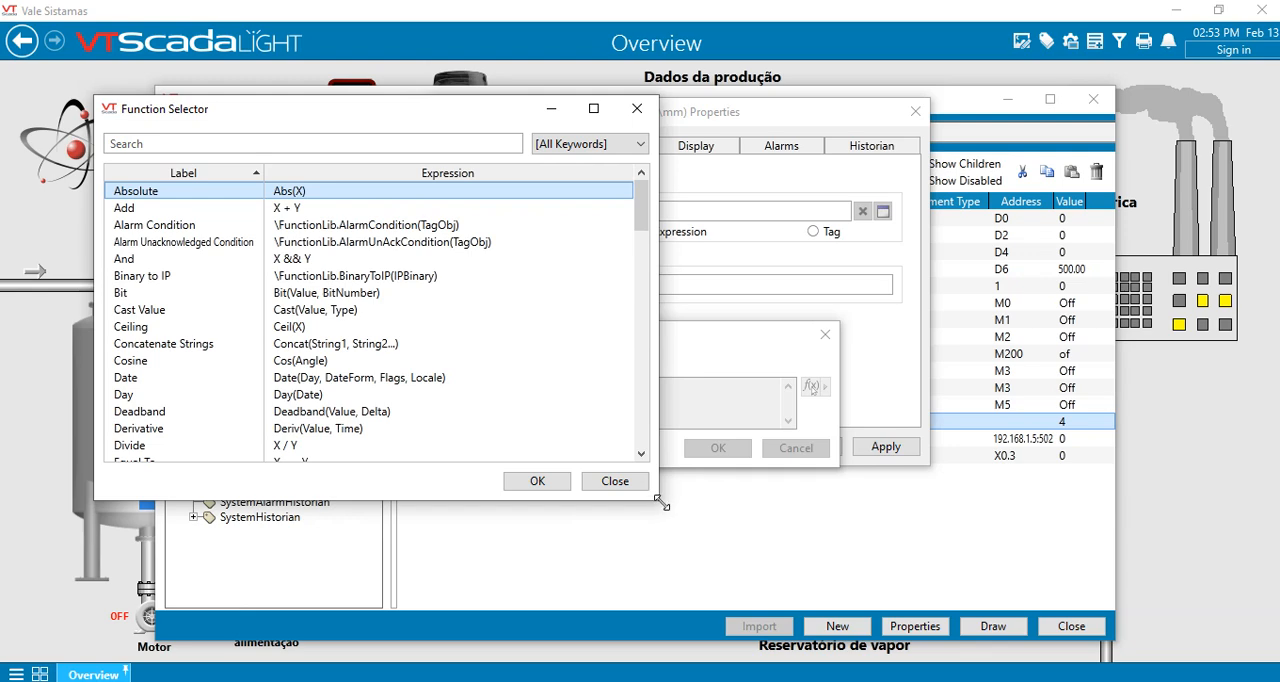
left_click_drag(660, 503, 830, 641)
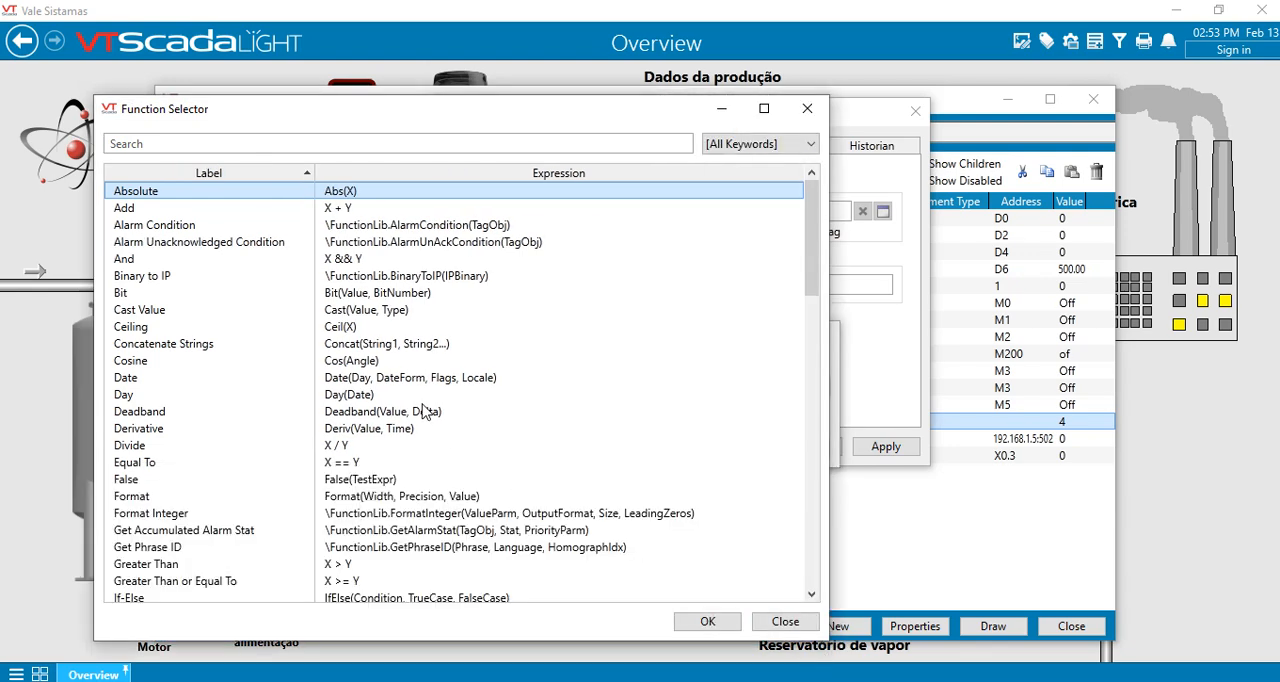
left_click(148, 210)
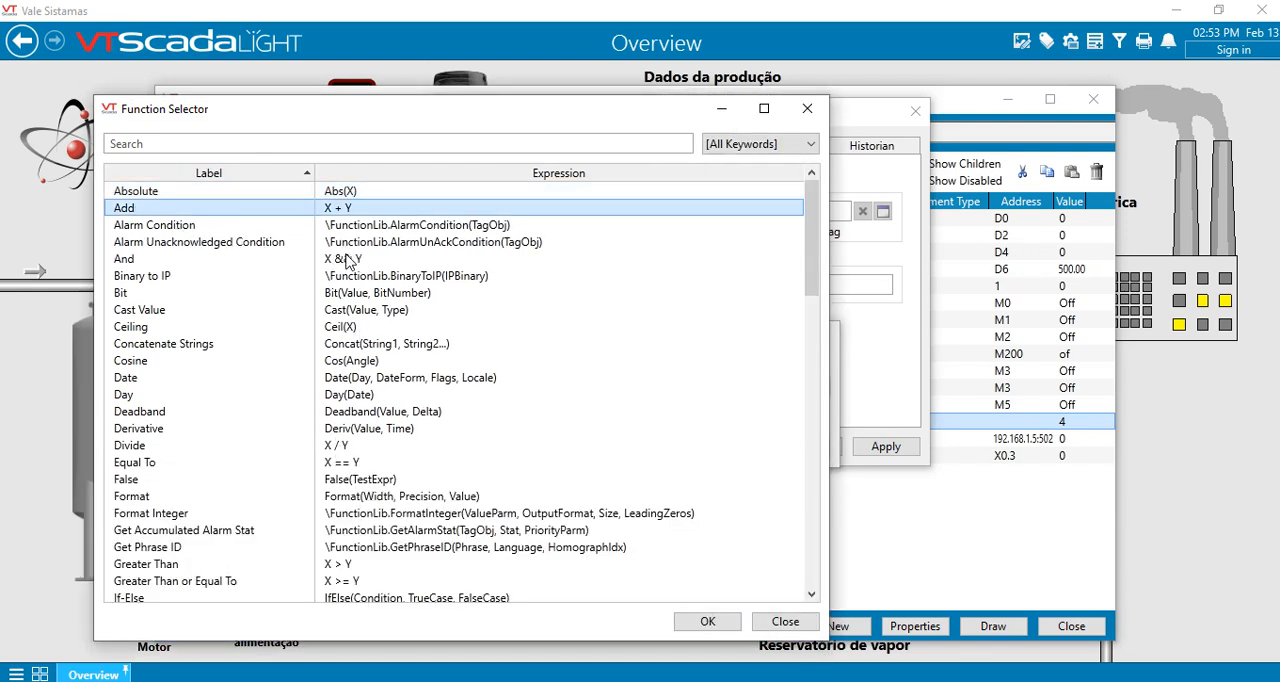
left_click(345, 446)
scroll(440, 415, "down", 3)
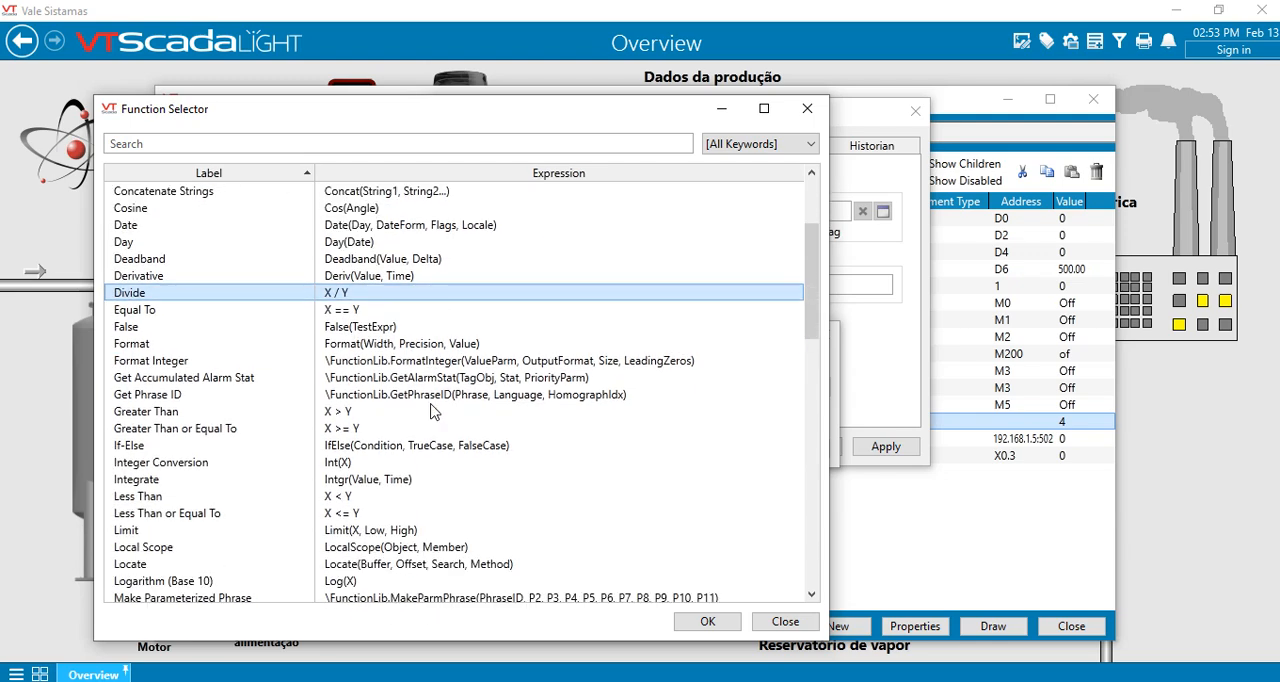
left_click(343, 413)
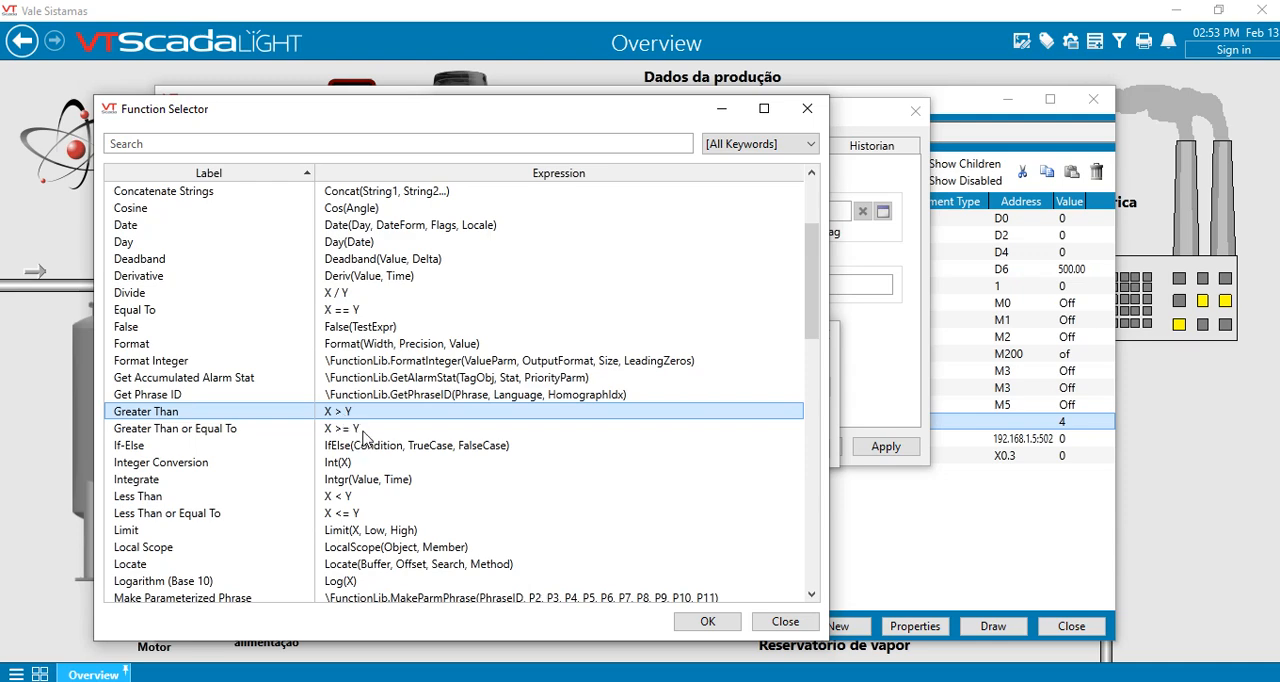
left_click(358, 432)
left_click(342, 499)
left_click(348, 516)
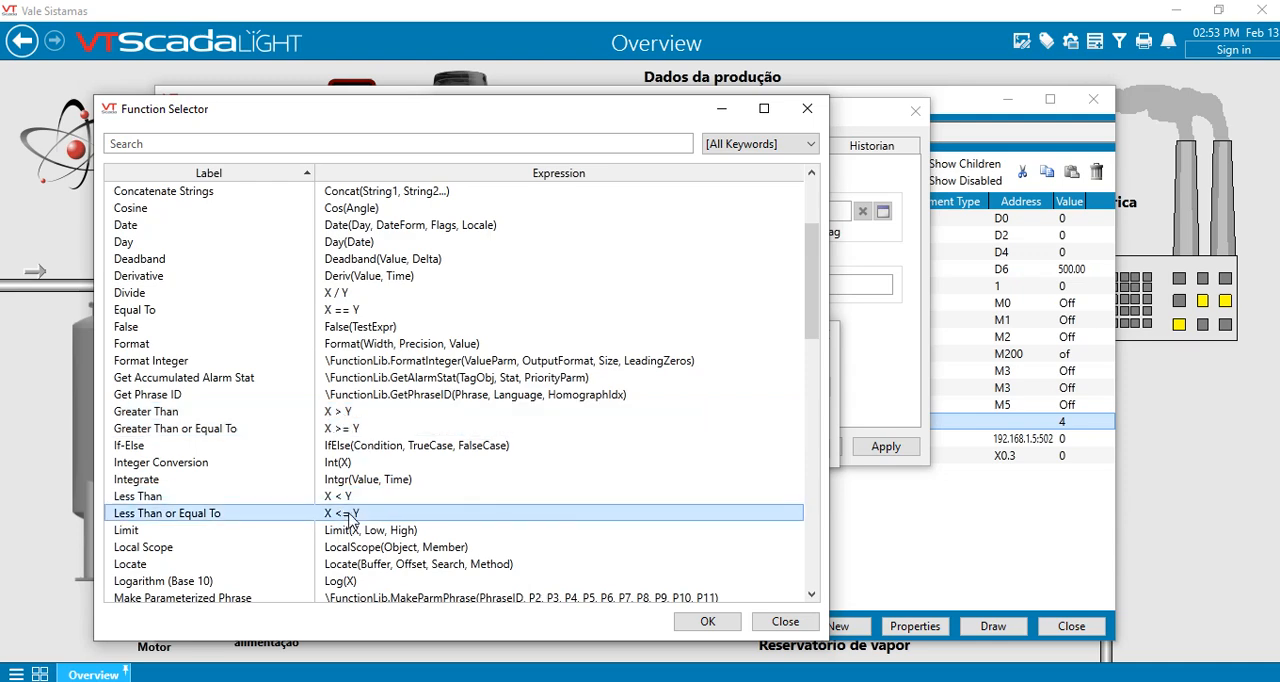
scroll(405, 506, "down", 3)
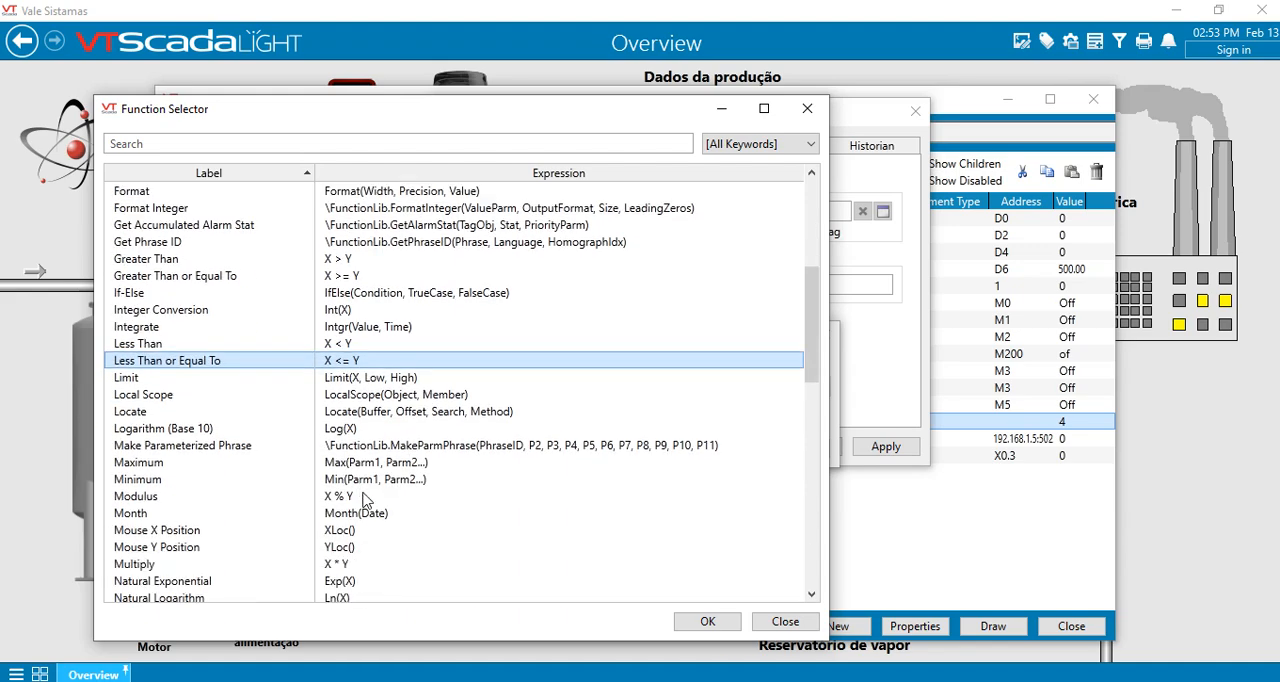
scroll(370, 492, "down", 2)
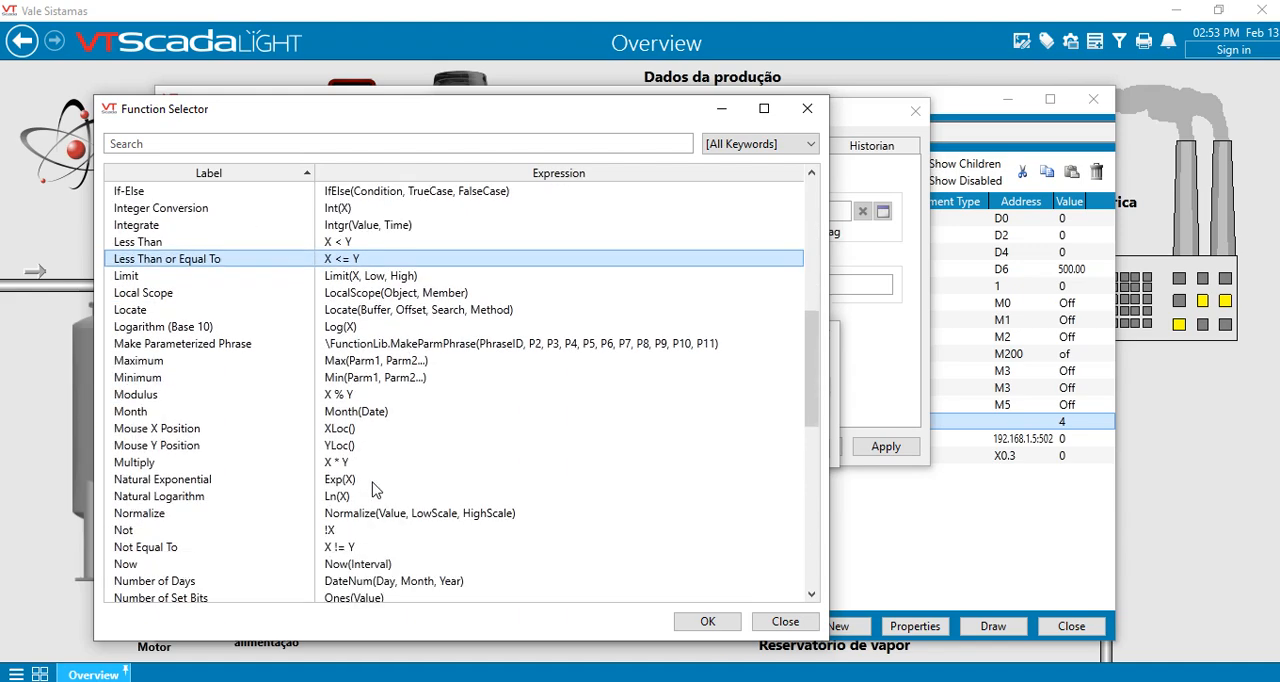
scroll(375, 490, "down", 9)
scroll(400, 468, "down", 2)
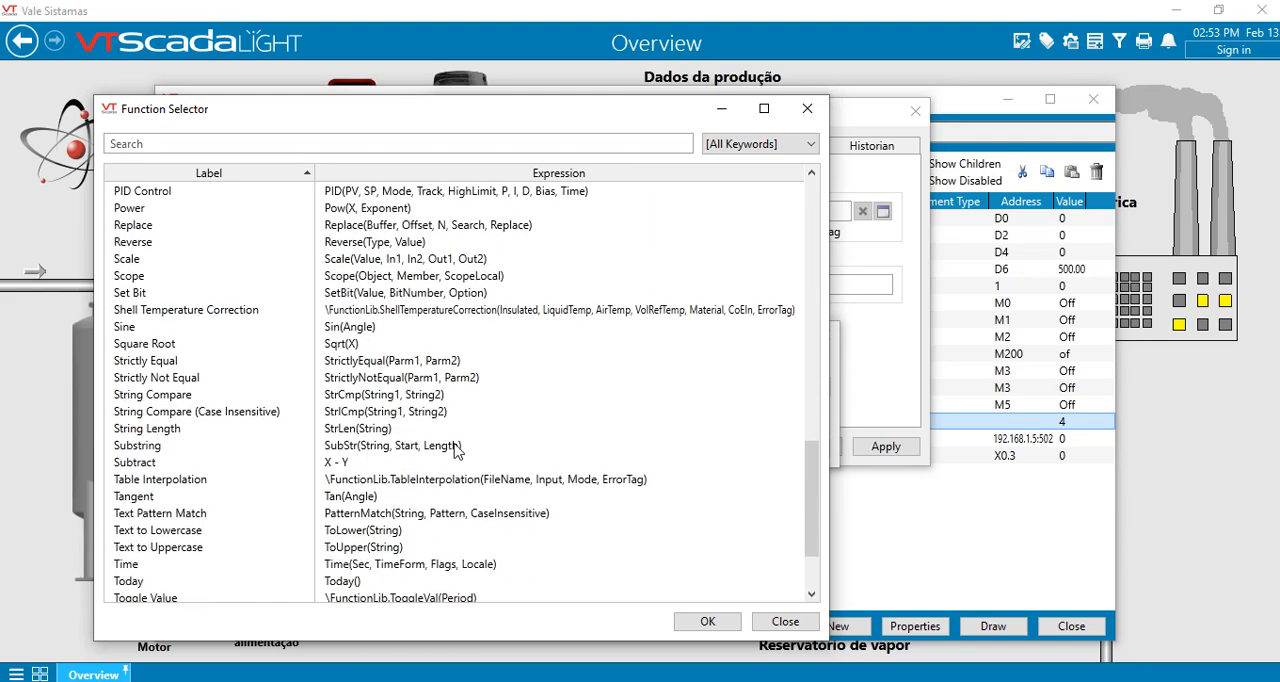
left_click(785, 622)
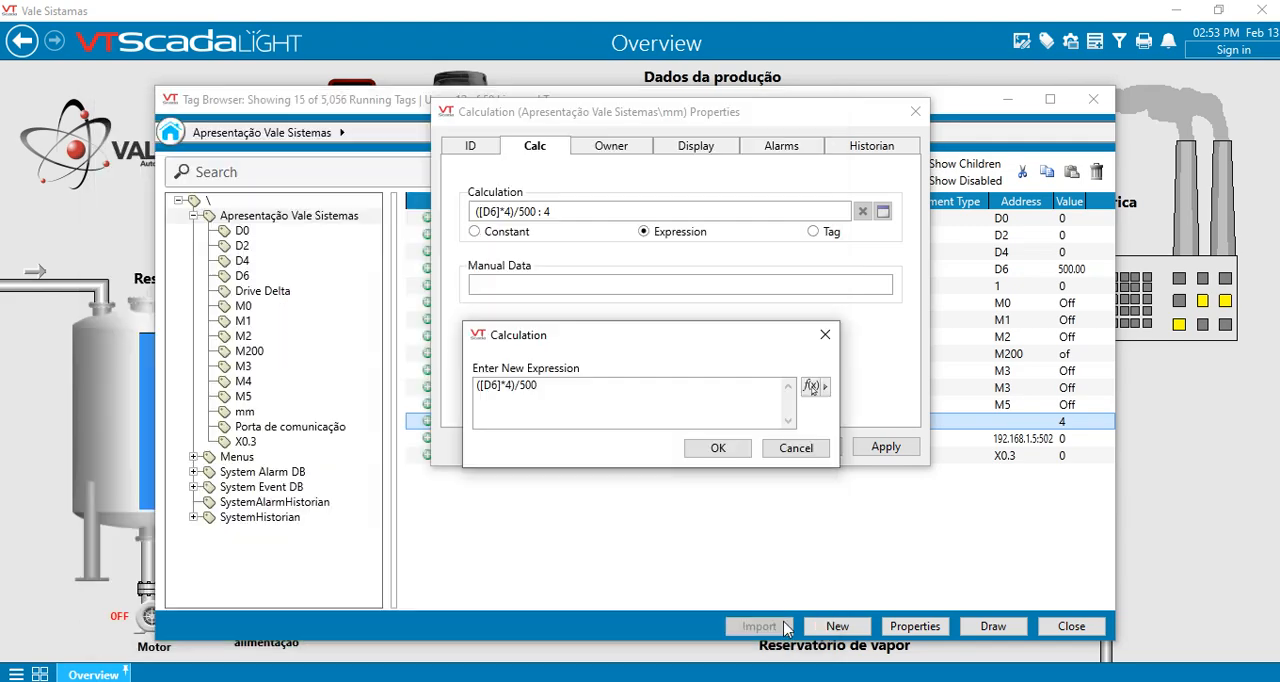
left_click(804, 450)
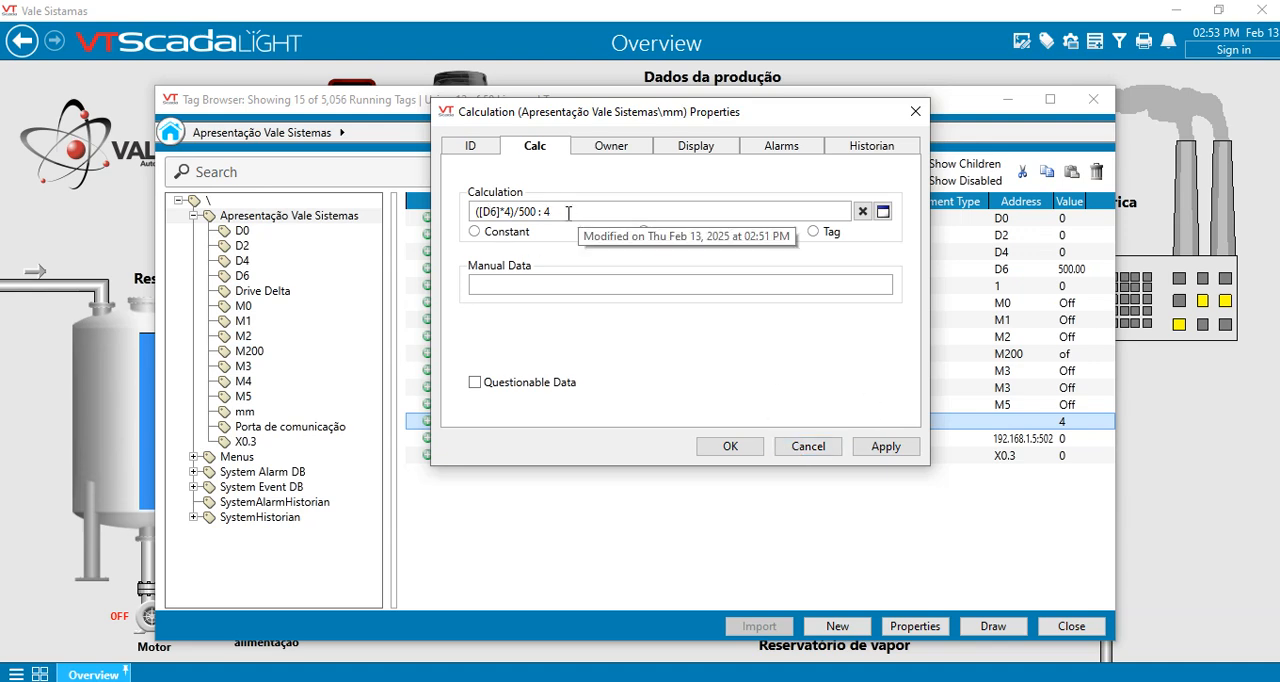
- Try ([D6]*4)/[D0] as the mm tag's calculation expression, and close its properties without saving the change
left_click_drag(571, 211, 442, 212)
left_click(888, 211)
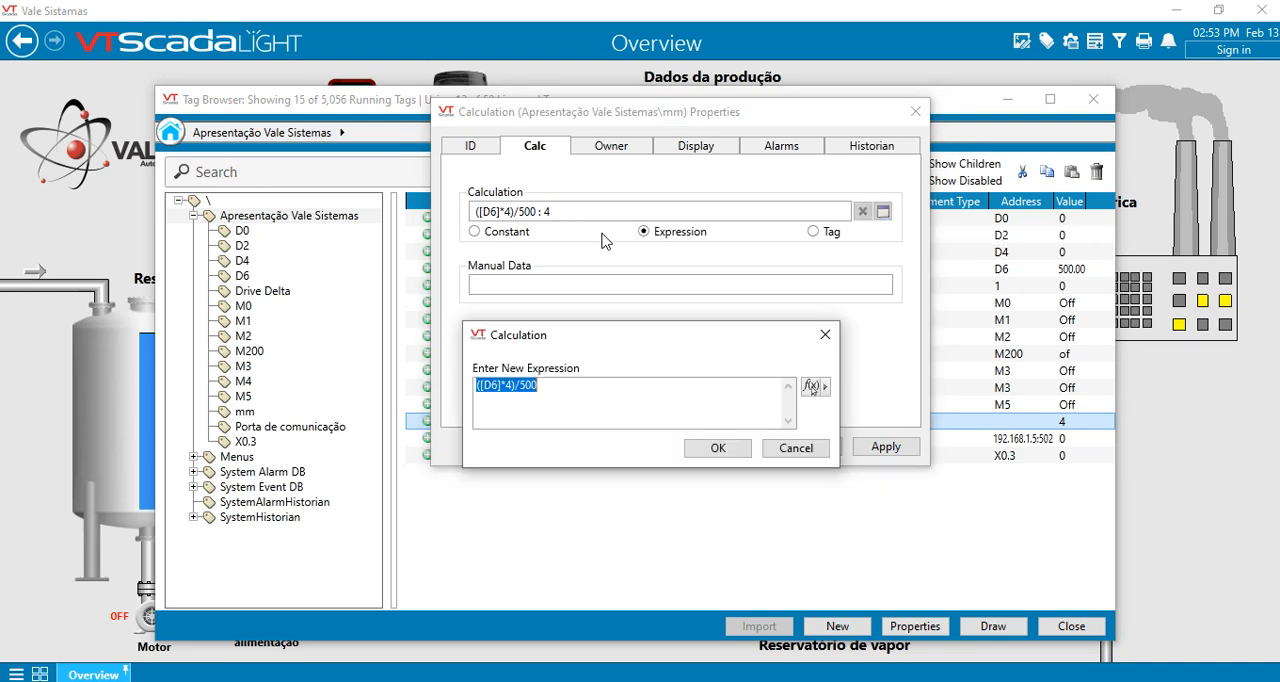
left_click_drag(570, 381, 456, 397)
left_click(543, 386)
left_click_drag(521, 391, 619, 391)
type("[D0")
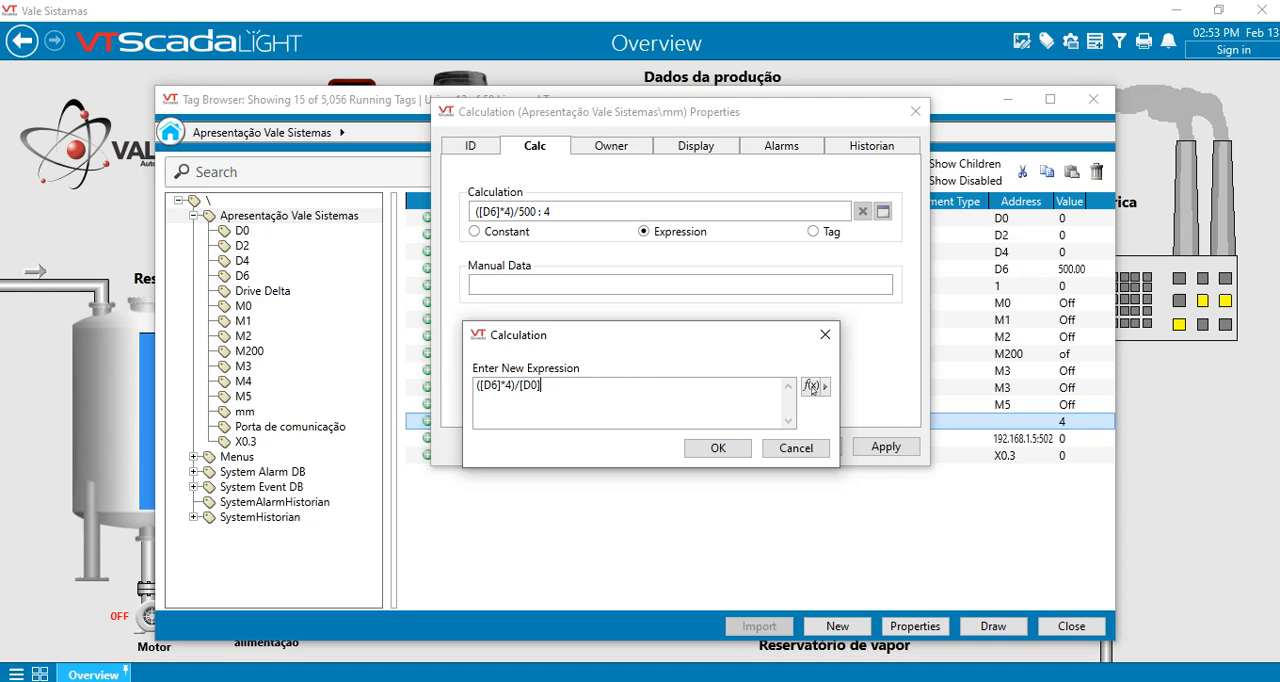
left_click(700, 449)
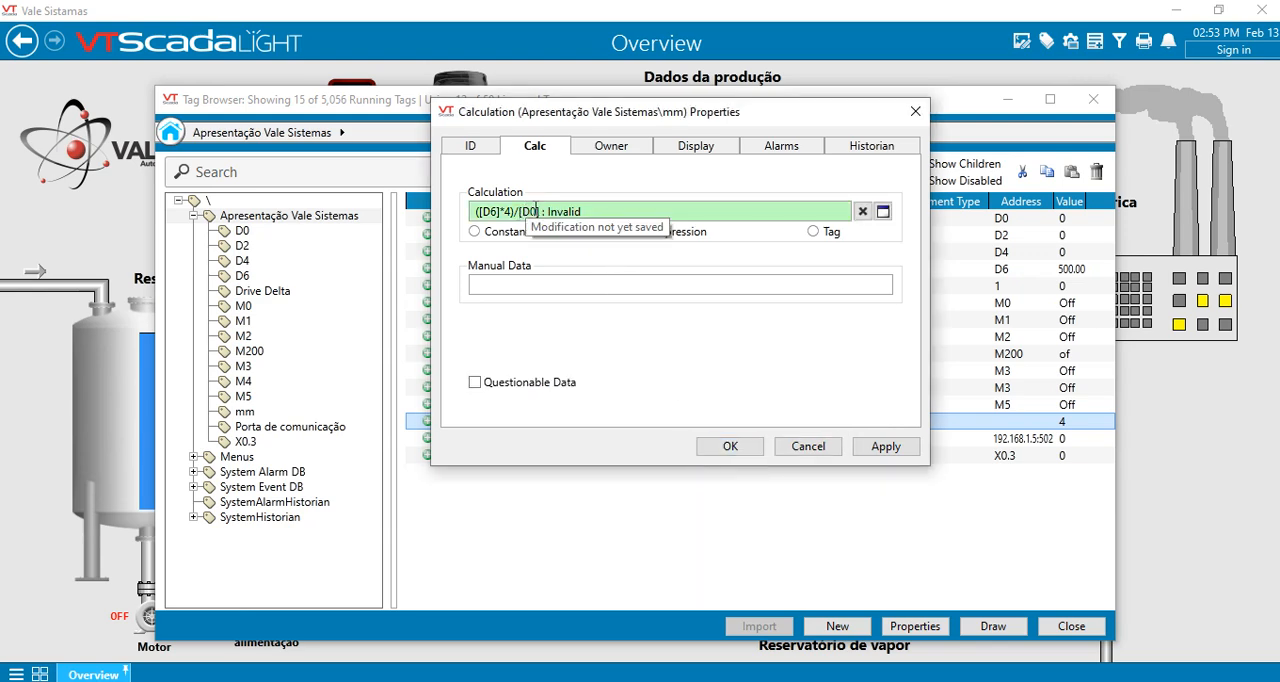
left_click(883, 211)
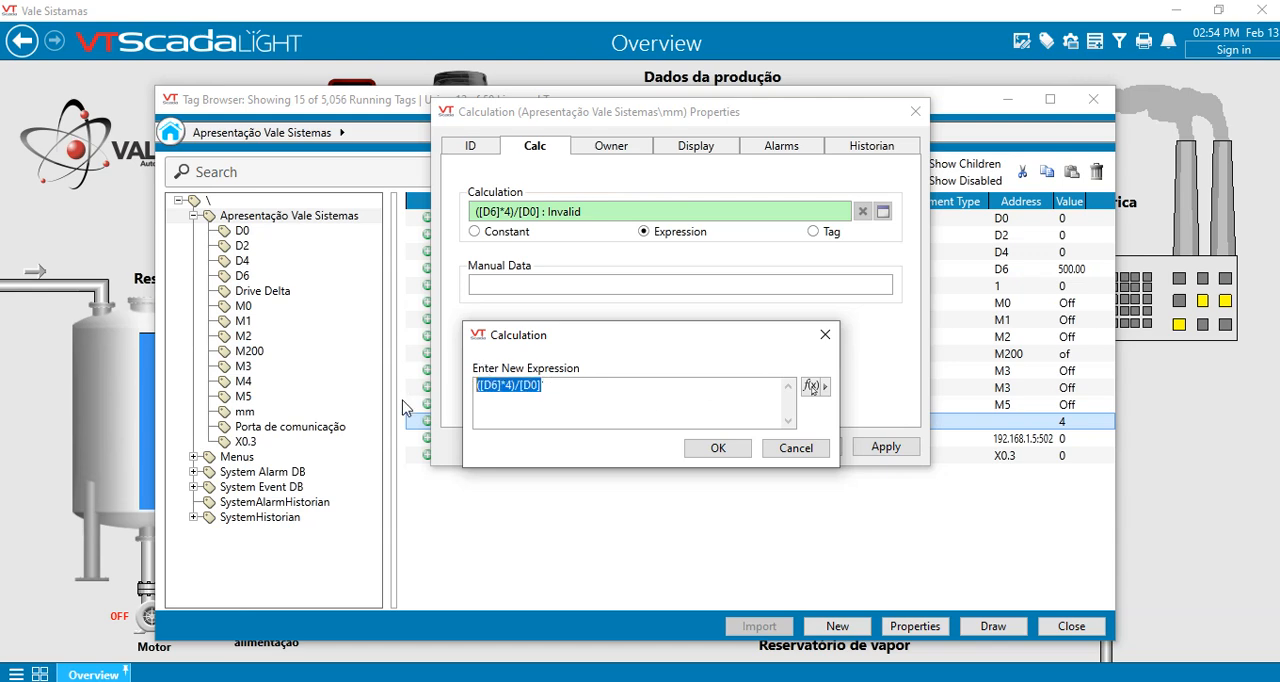
left_click(798, 449)
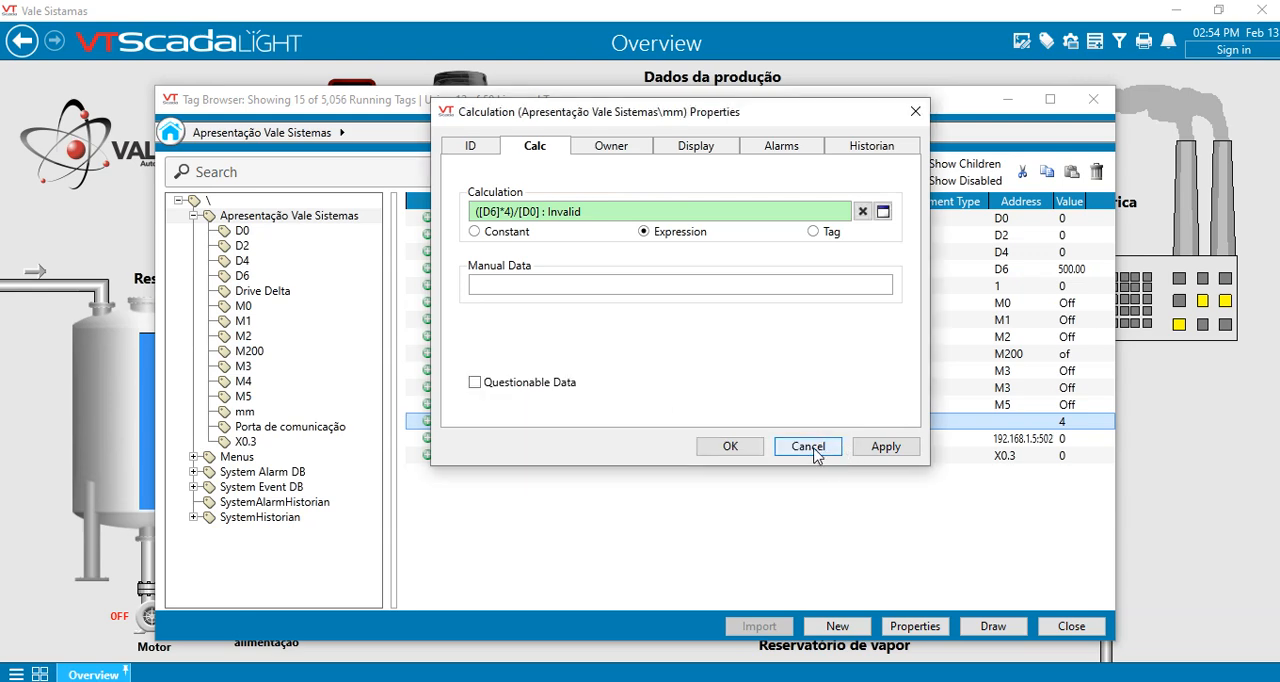
left_click(812, 451)
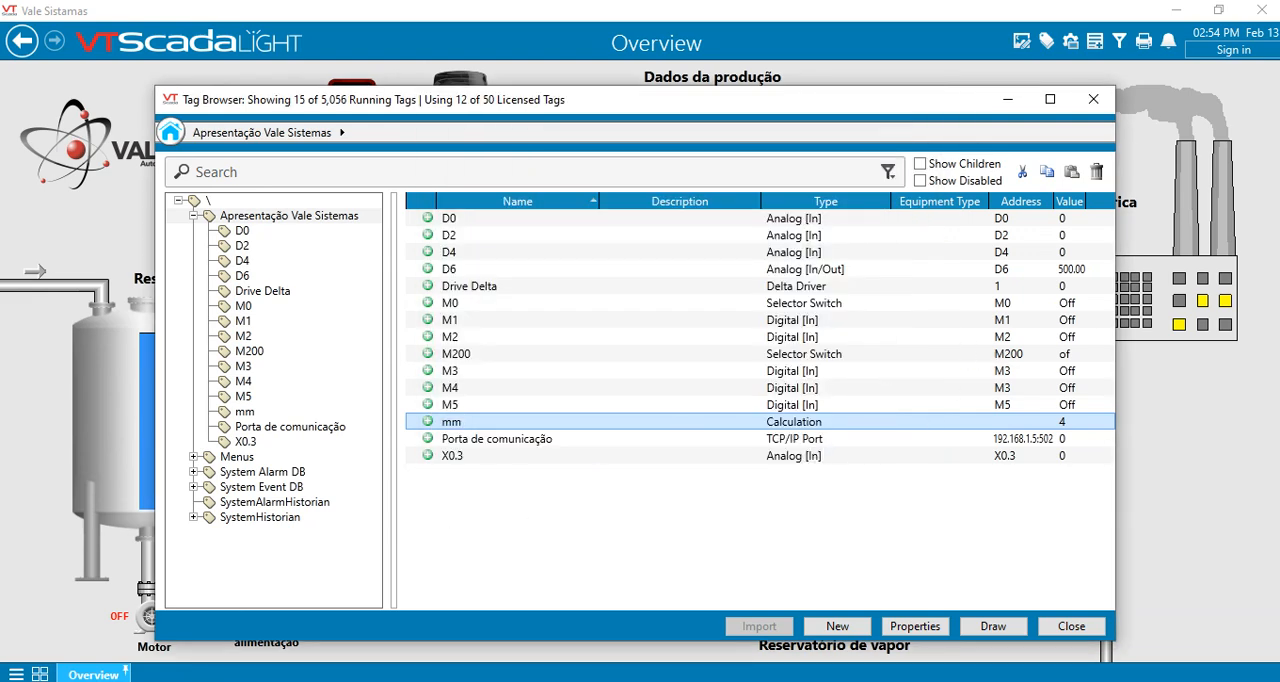
- Switch to the VTScada help page in the browser, look up the /Float data suffix, and return to the Tag Browser
key("alt+Tab")
left_click(130, 10)
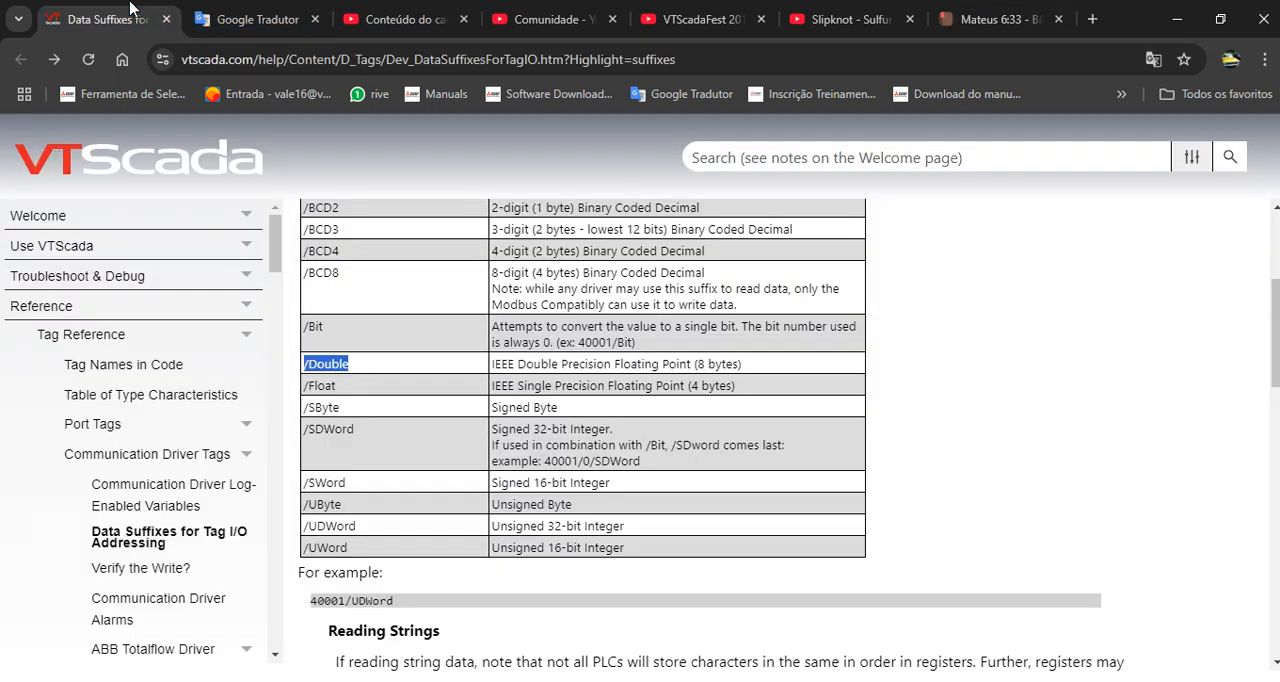
scroll(540, 456, "up", 3)
scroll(424, 444, "down", 2)
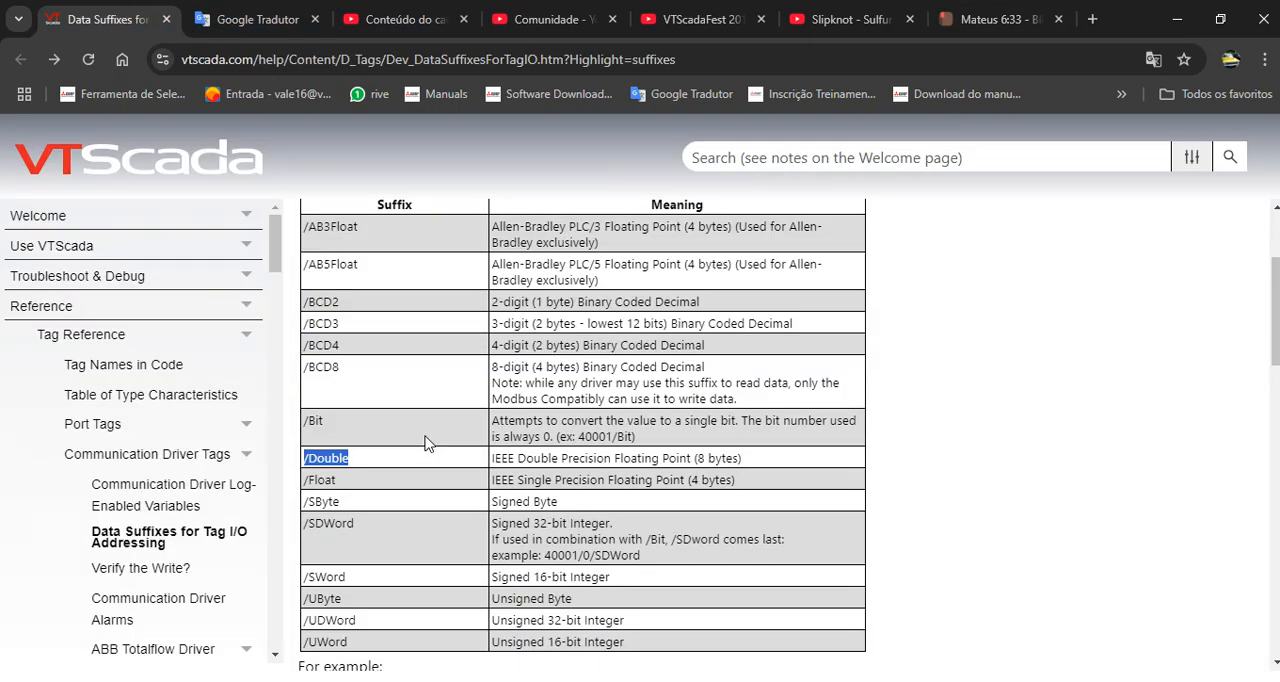
left_click_drag(336, 482, 320, 483)
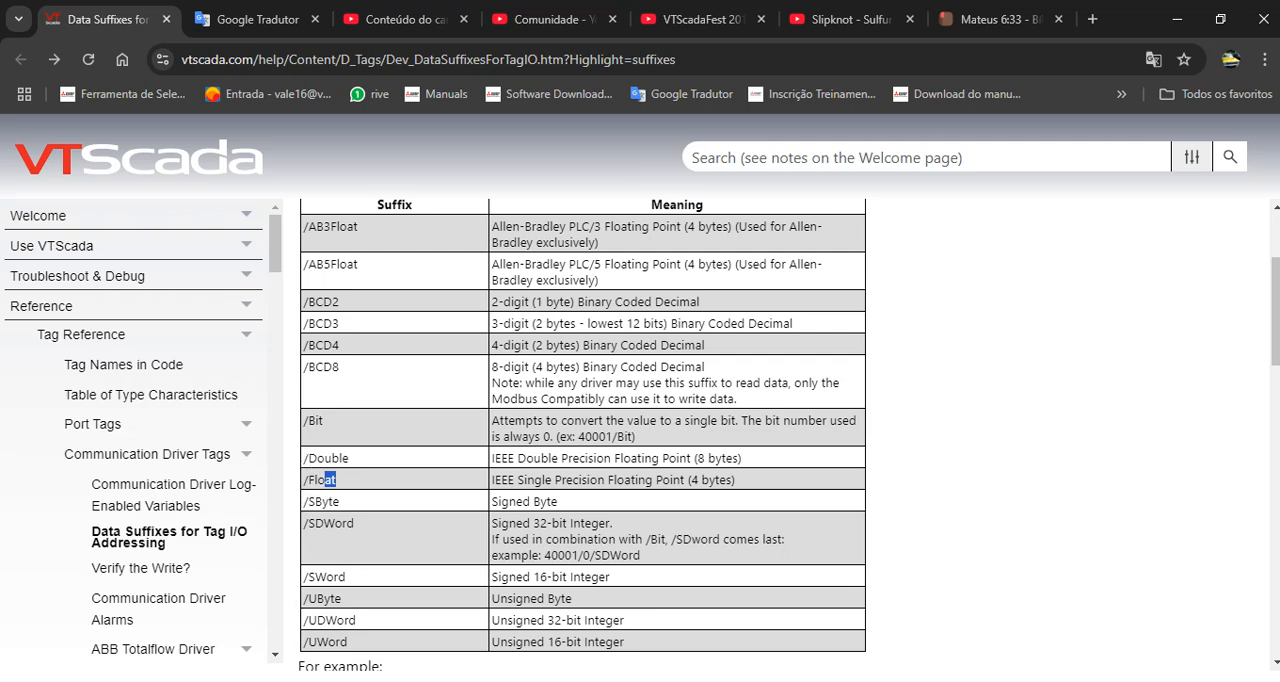
left_click(276, 652)
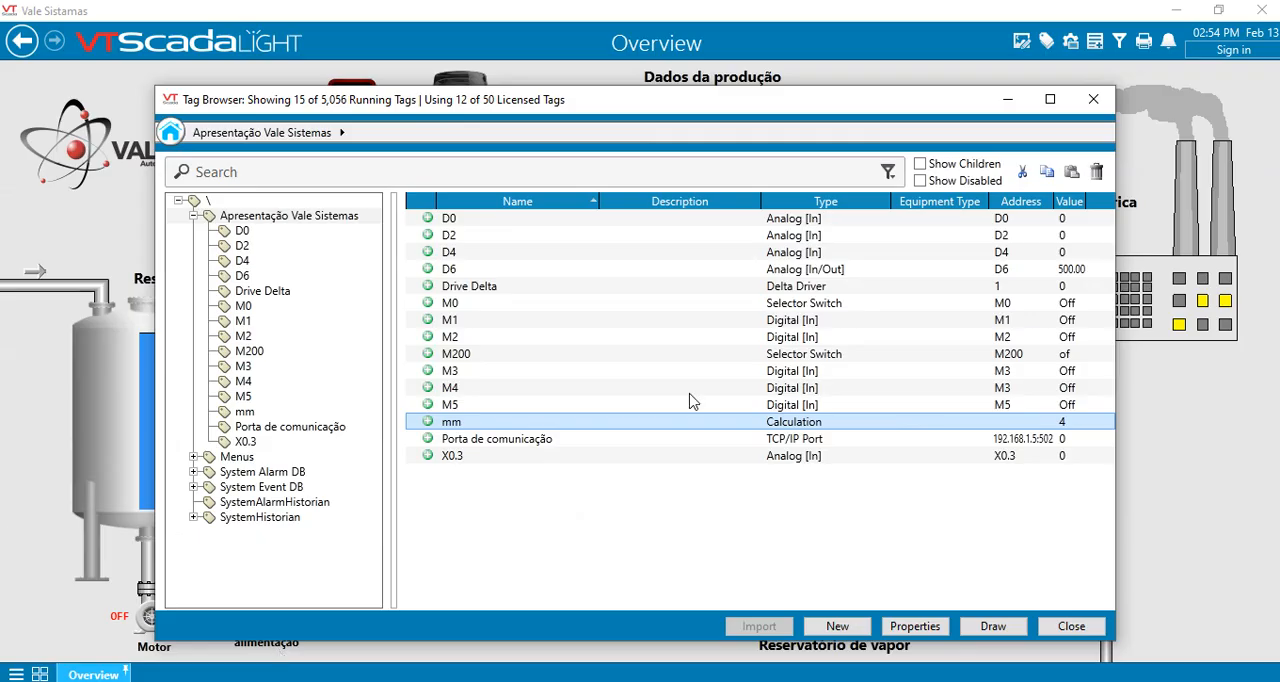
- Set both the read address and the write address of the D6 tag to D6/Float and save its properties
double_click(1030, 273)
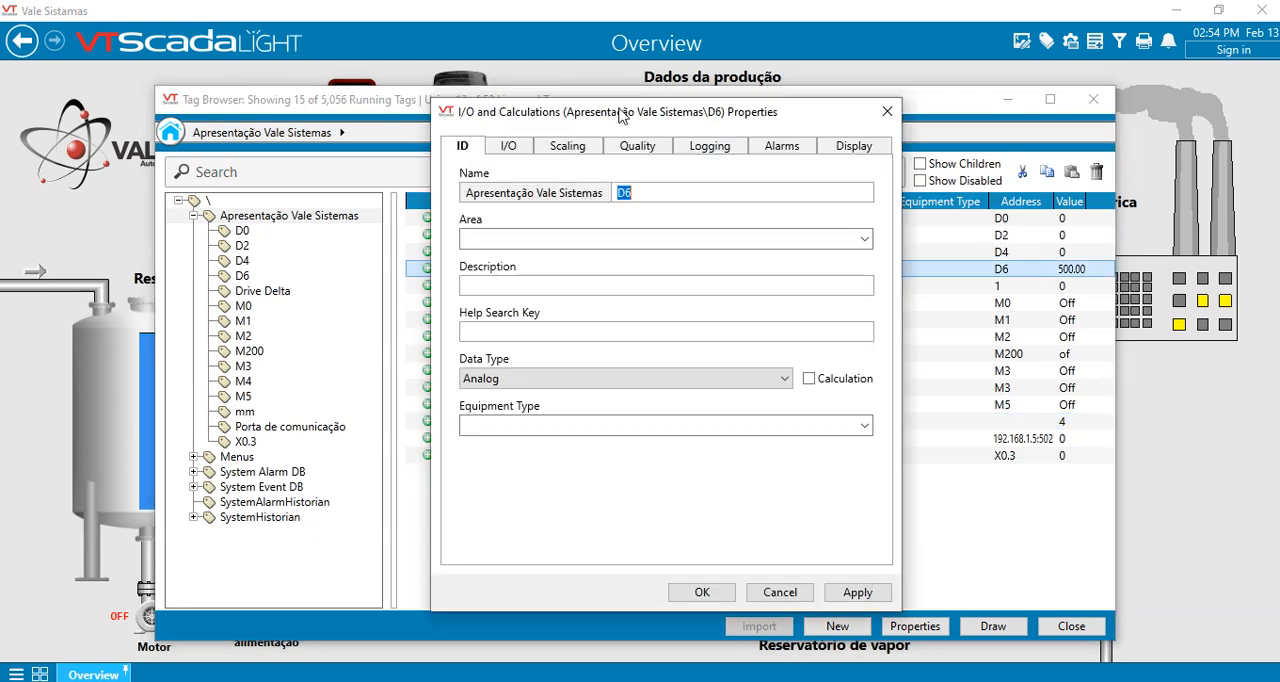
left_click(511, 150)
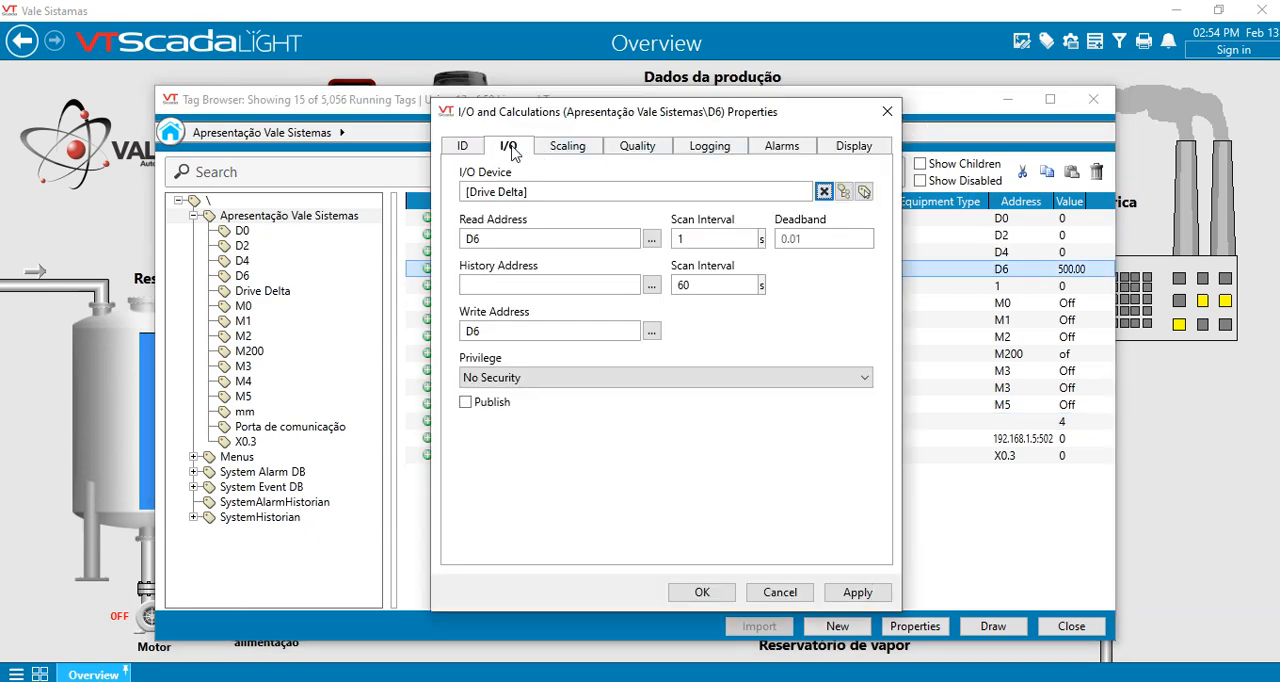
left_click(507, 238)
type("/Float")
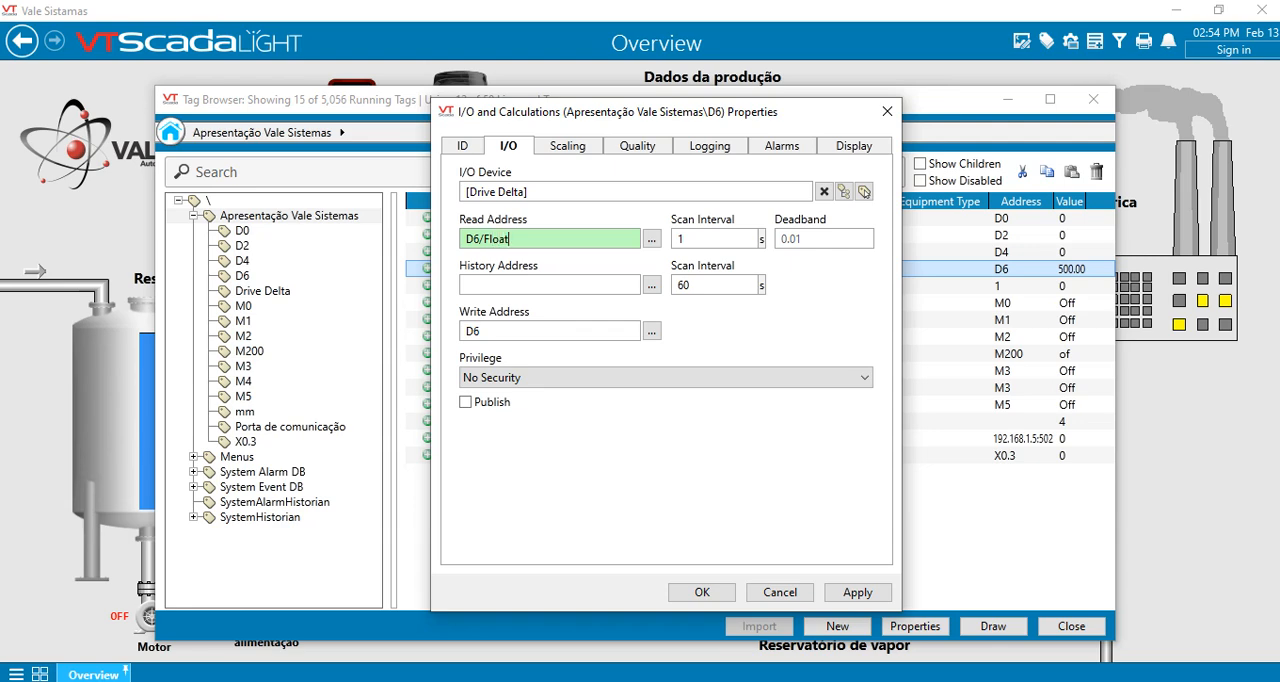
left_click_drag(516, 245, 481, 250)
key("ctrl+c")
left_click(517, 331)
key("ctrl+v")
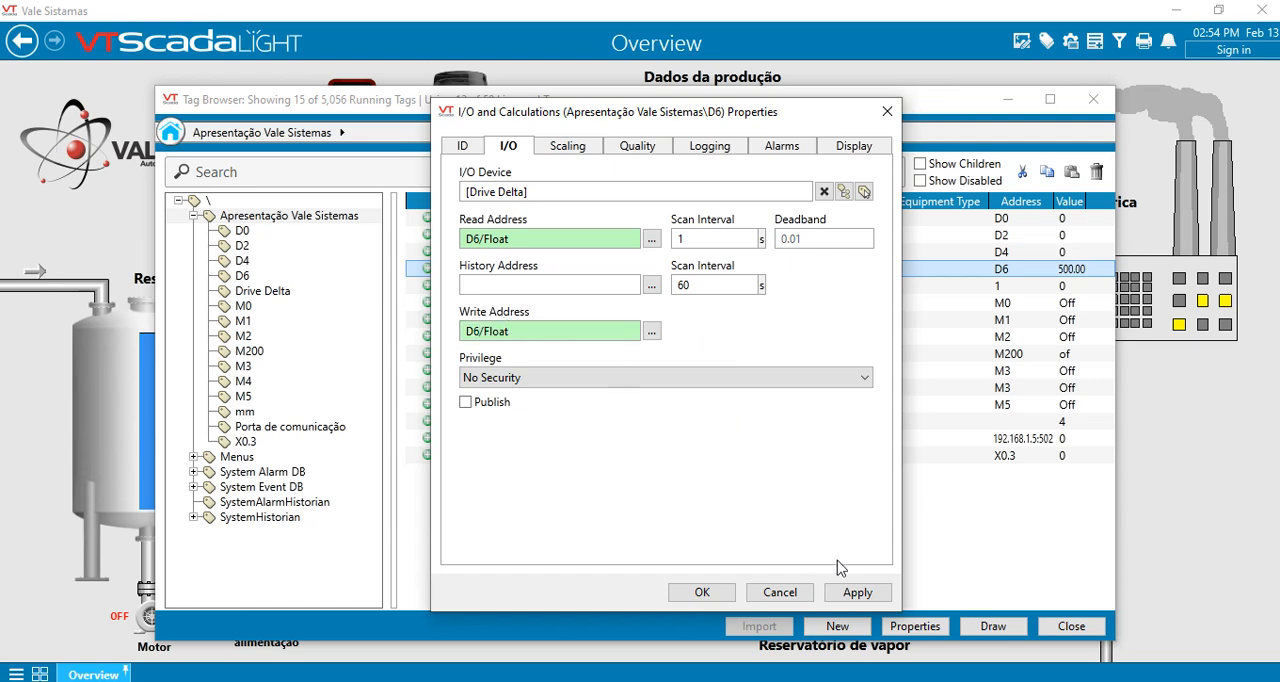
left_click(858, 592)
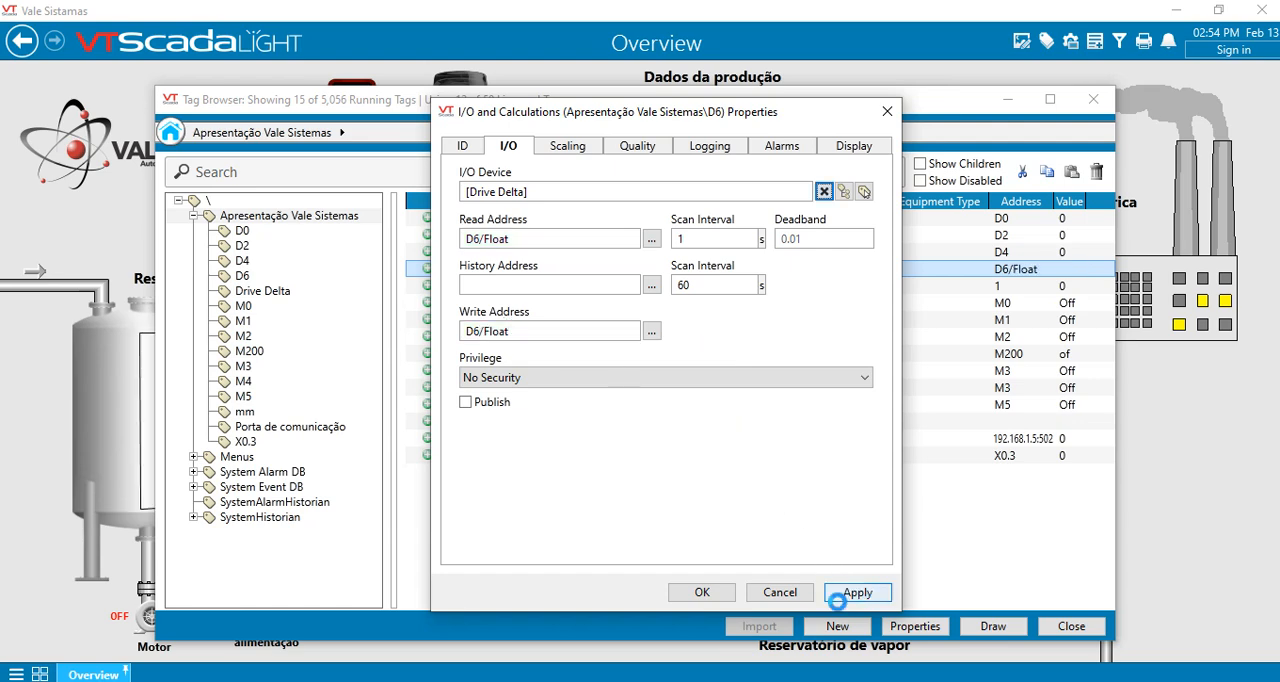
left_click(702, 592)
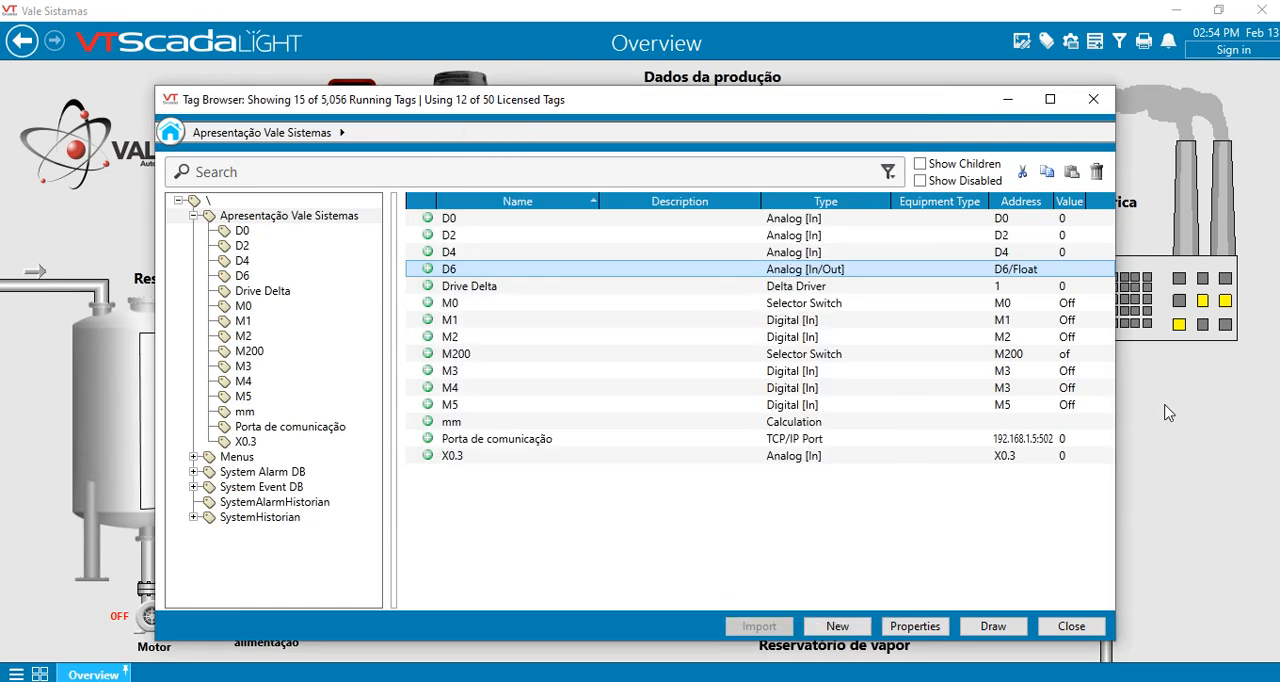
- Operate the D6 tag from the Tag Browser to write the value 5.45, and close the Operate dialog
right_click(1038, 272)
left_click(1018, 278)
right_click(1075, 272)
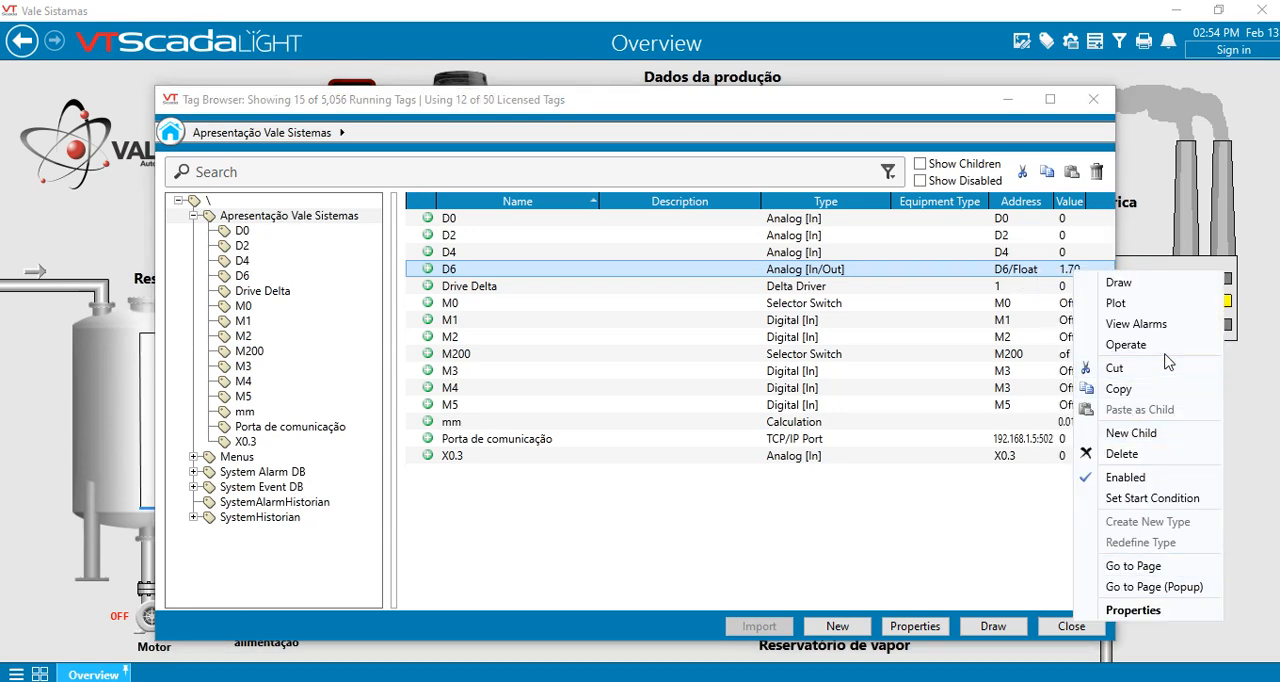
left_click(1128, 344)
type("5.45")
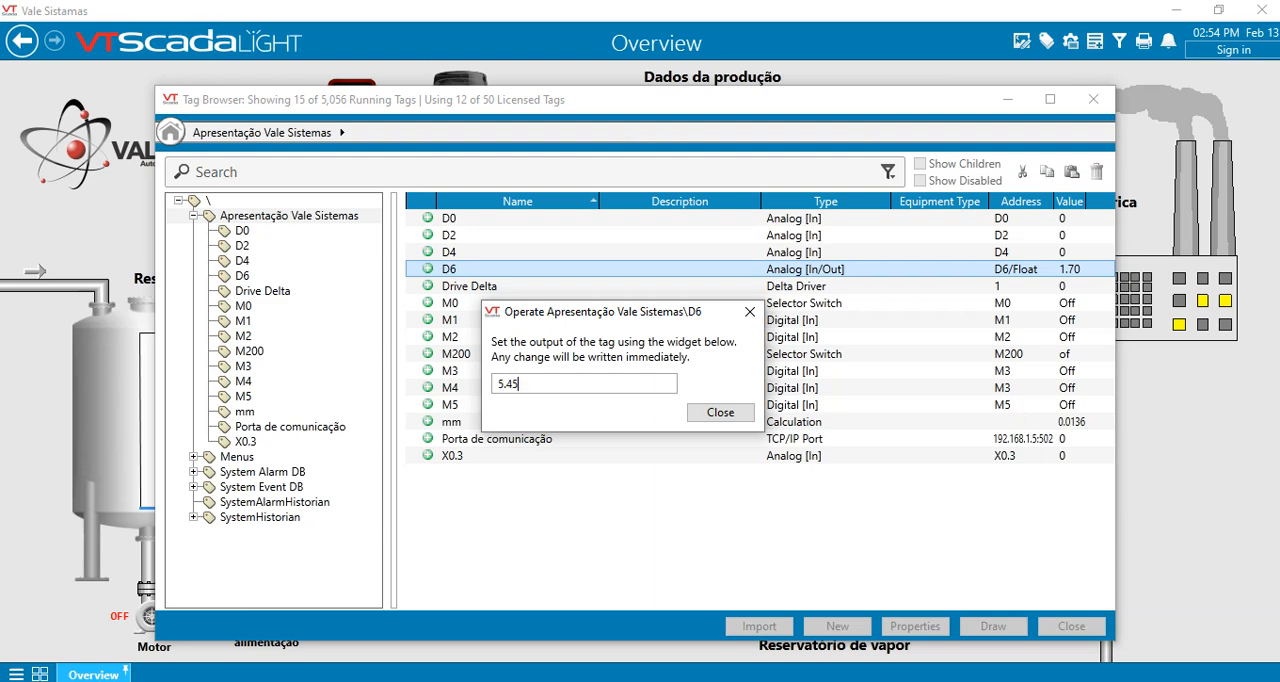
key("Return")
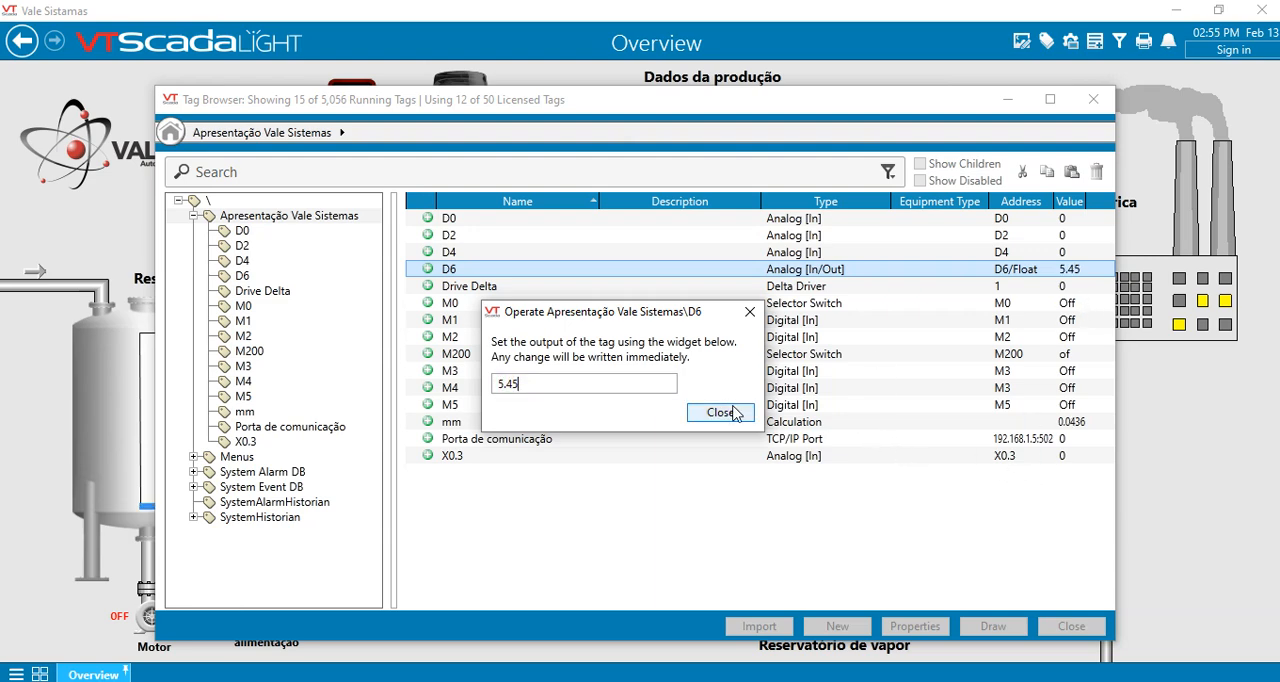
left_click(735, 413)
- Check the calculated result in the mm tag's properties and close them without changes
left_click(1058, 424)
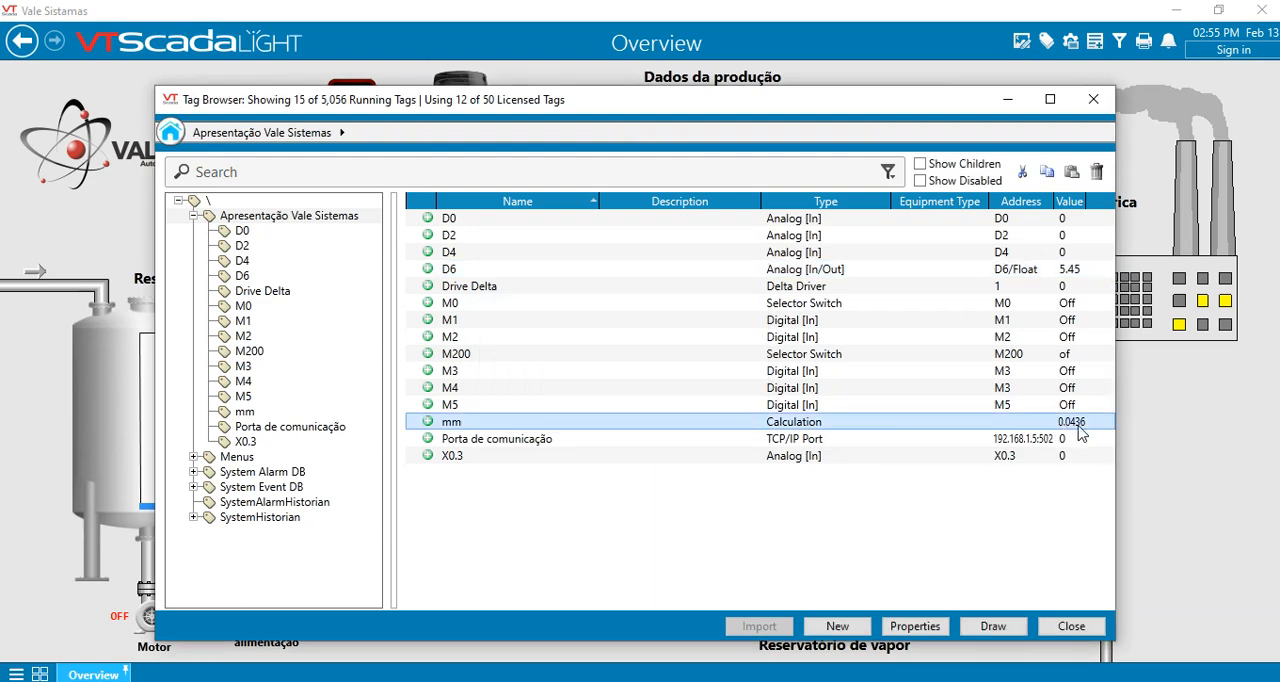
double_click(1080, 430)
left_click(521, 150)
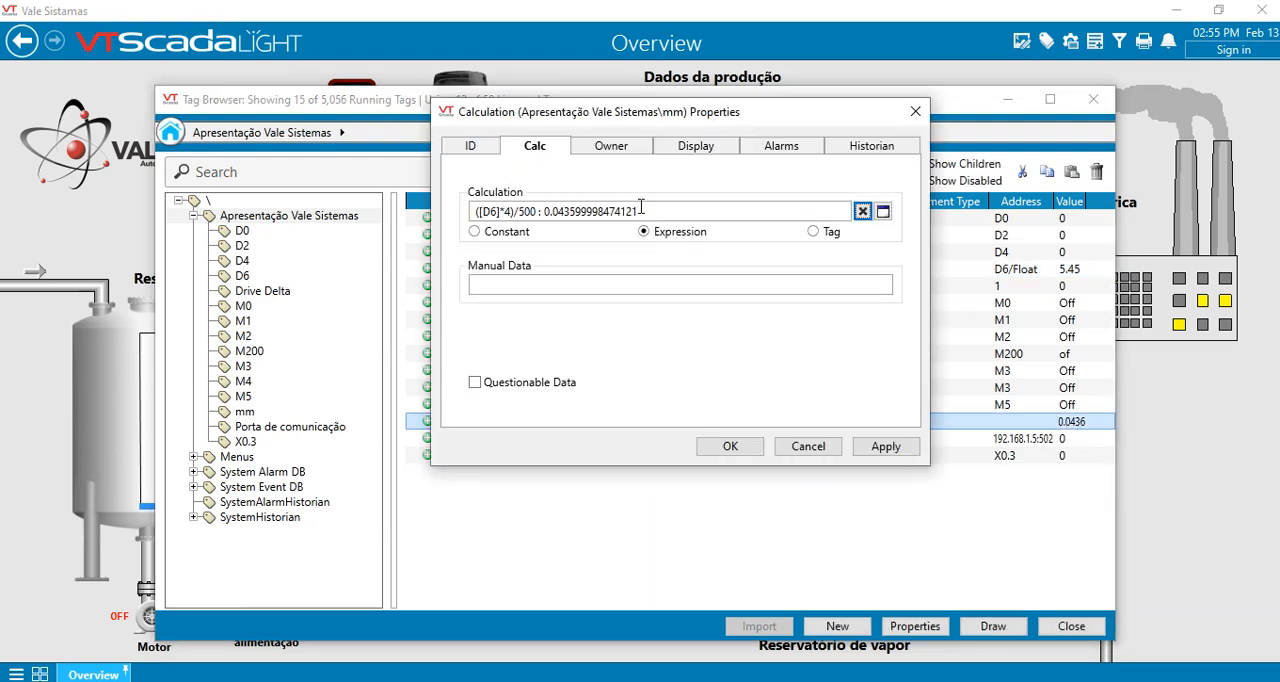
left_click(808, 447)
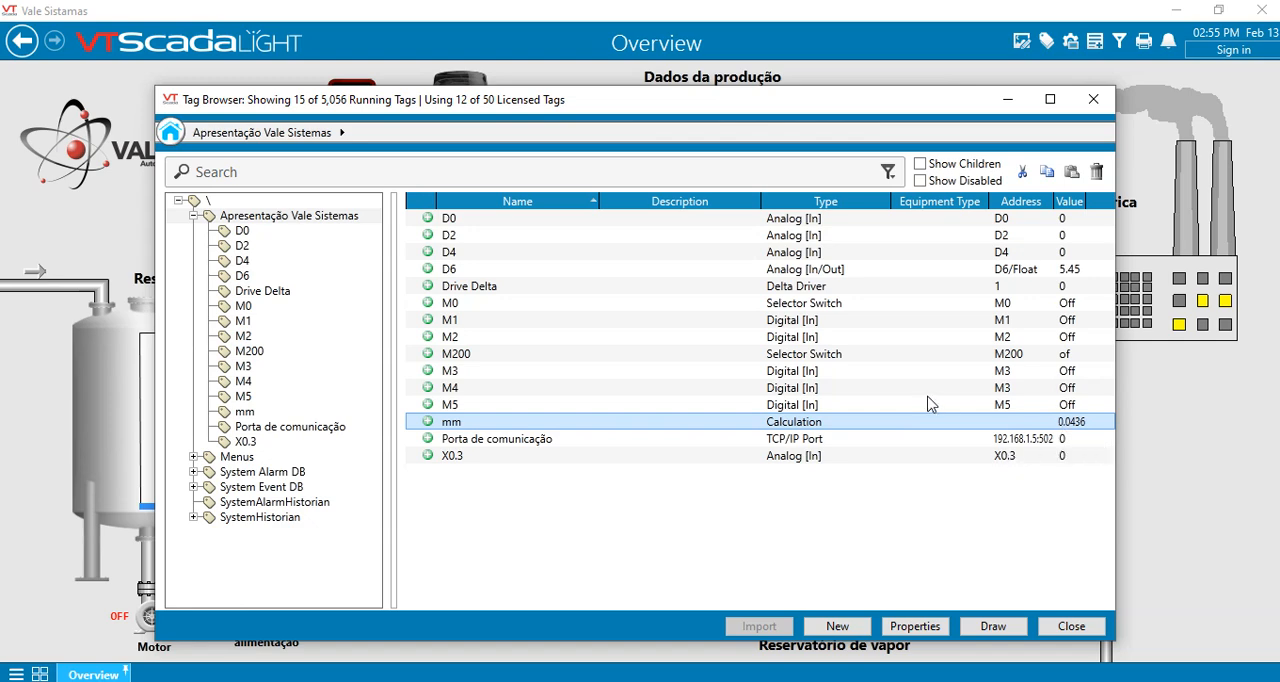
left_click(1067, 272)
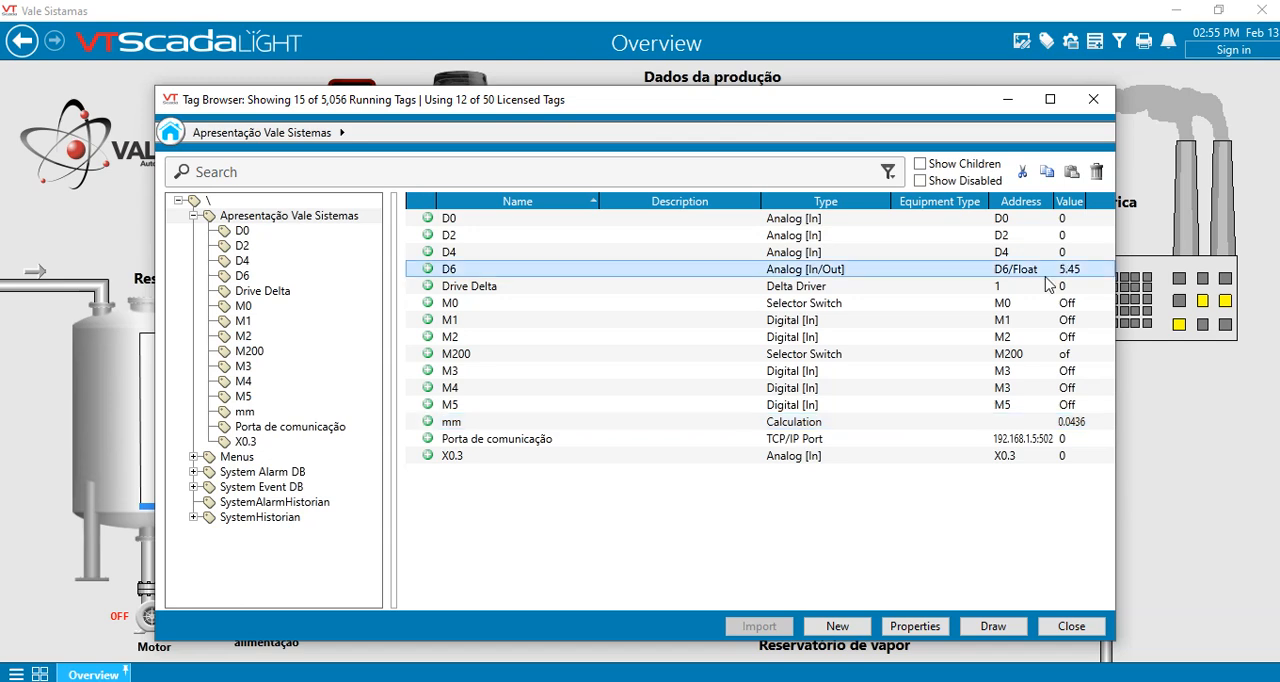
left_click(345, 681)
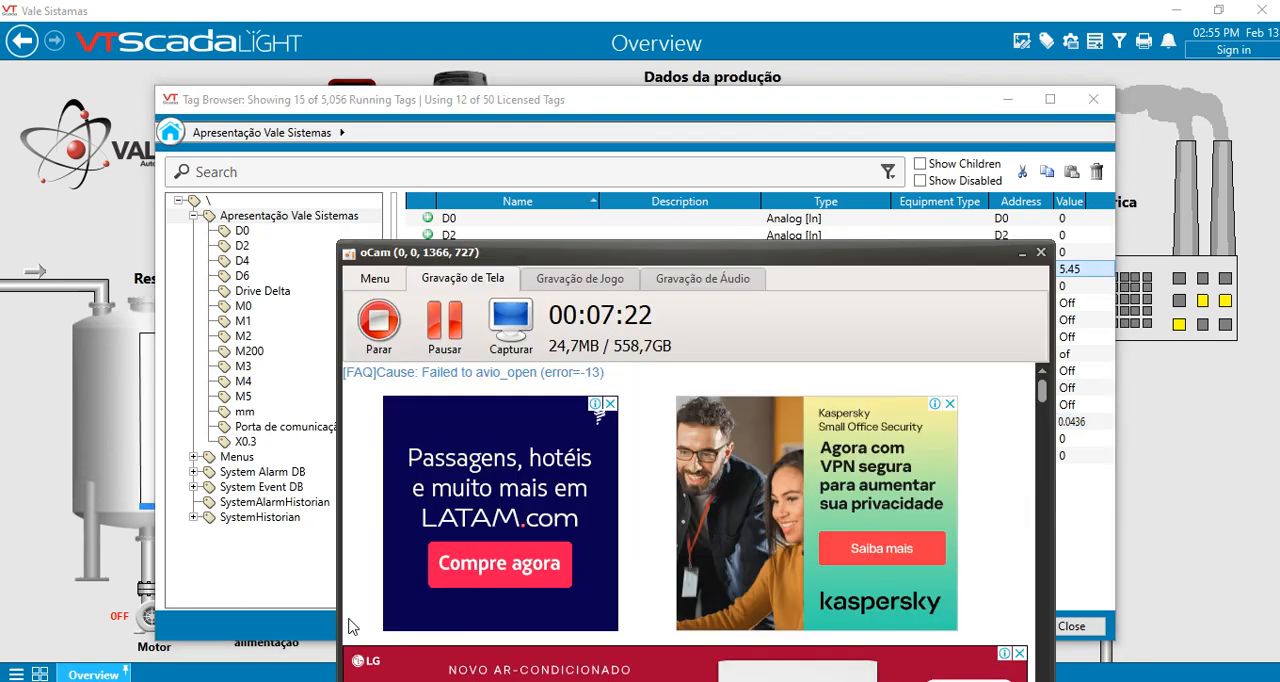